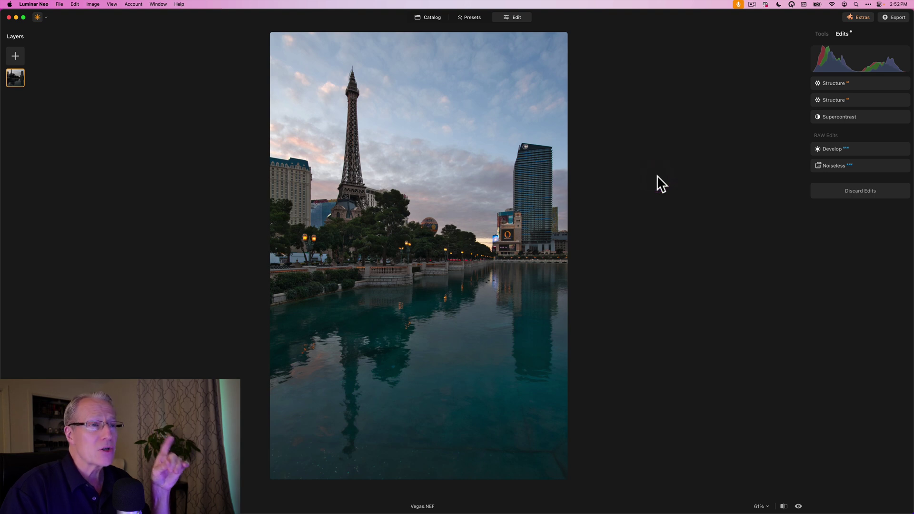
# Compare the original and edited photo with the before/after toggle.
pyautogui.press('\\')
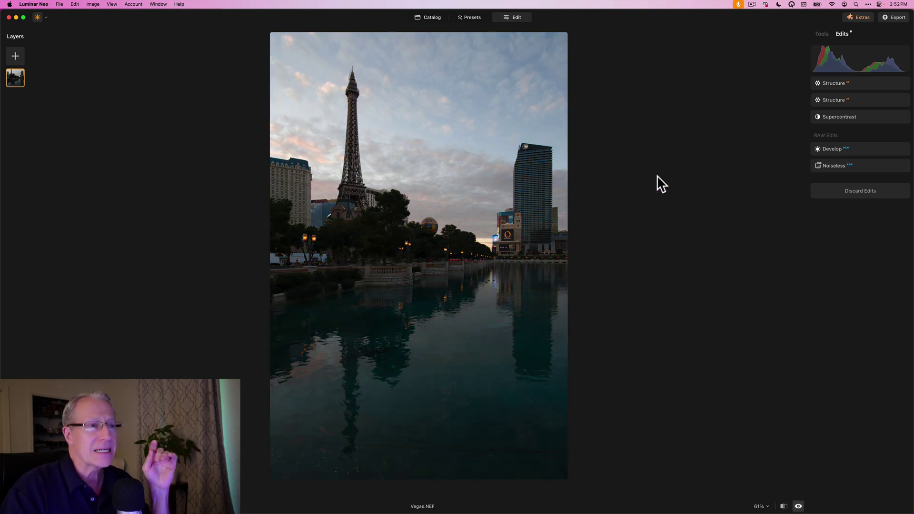
pyautogui.press('\\')
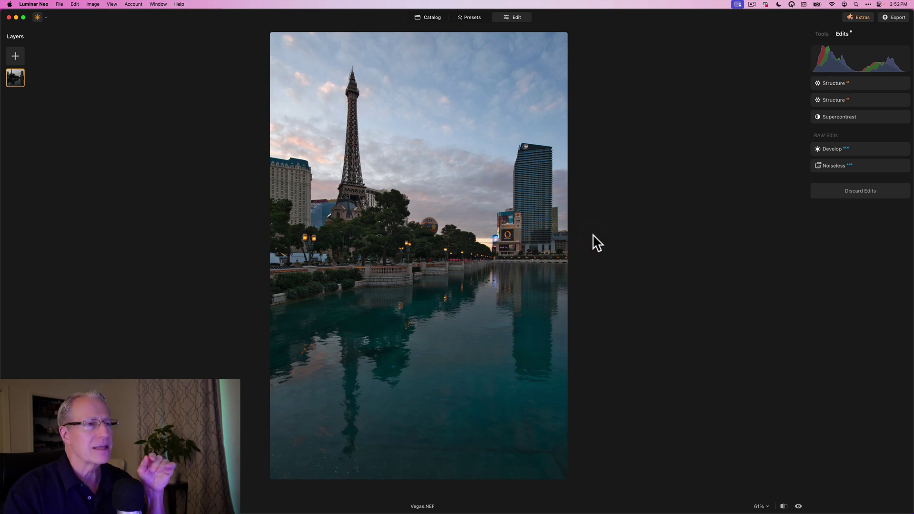
pyautogui.press('\\')
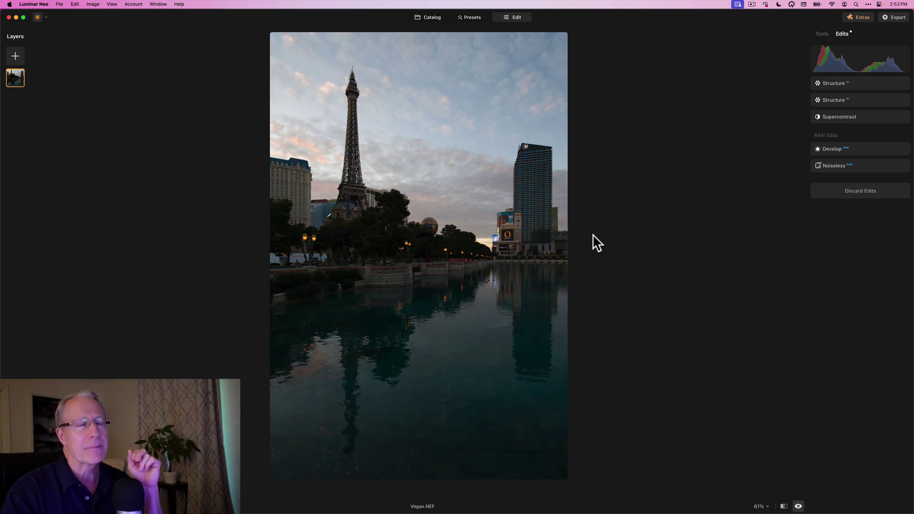
pyautogui.press('\\')
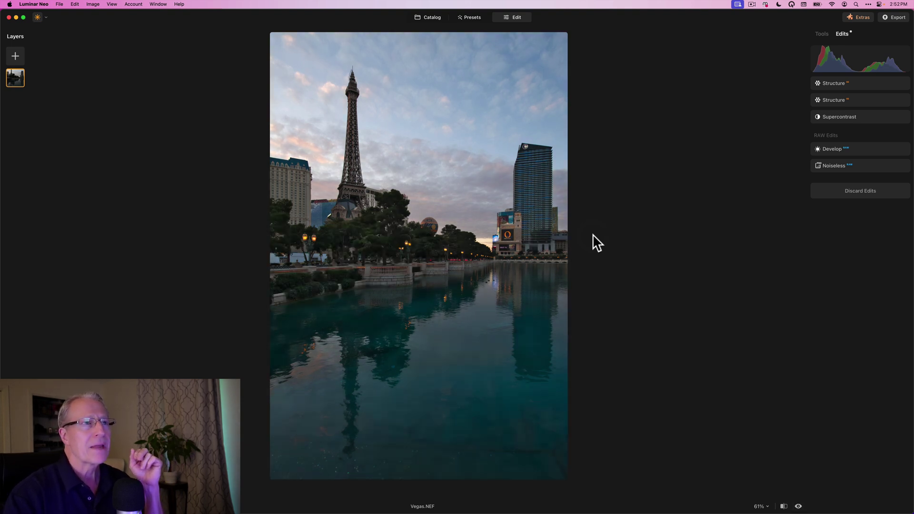
# In Color Harmony, set Brilliance to 19 and Warmth to 17.
pyautogui.click(823, 32)
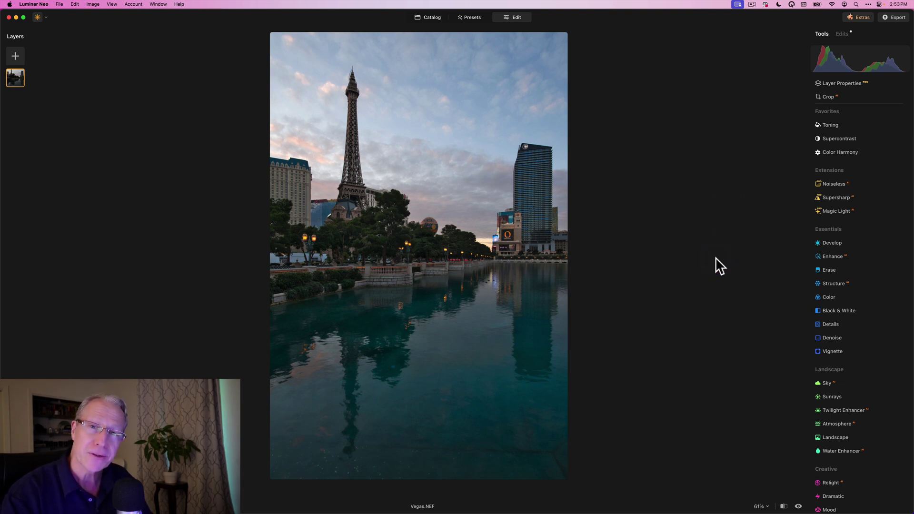
pyautogui.click(845, 151)
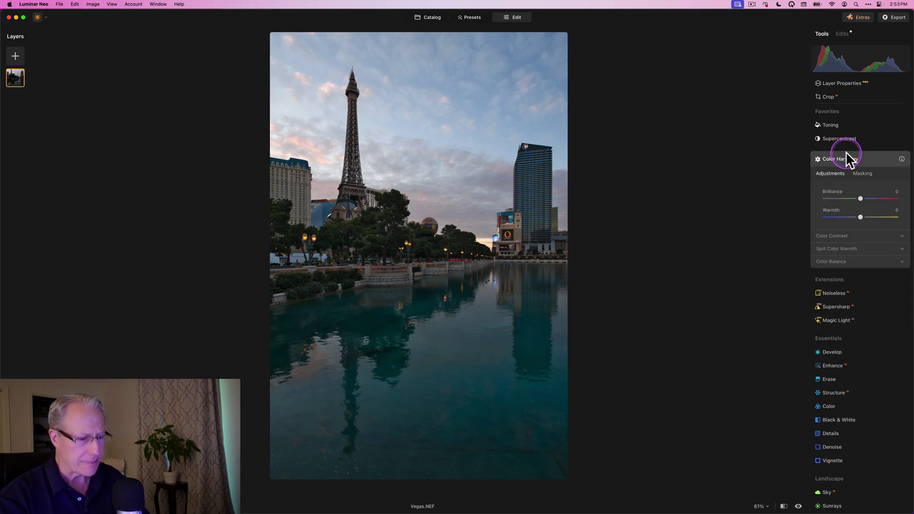
pyautogui.moveTo(859, 198); pyautogui.dragTo(867, 198)
pyautogui.moveTo(861, 216); pyautogui.dragTo(861, 216)
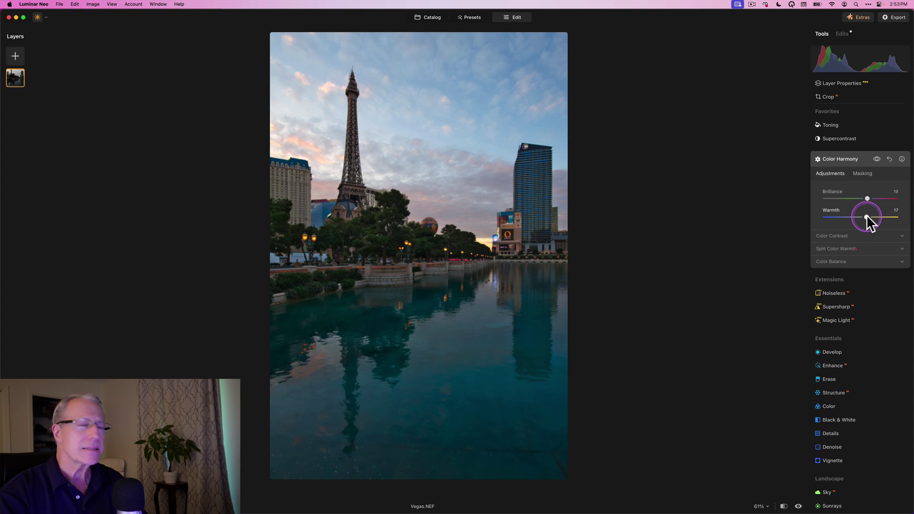
pyautogui.moveTo(866, 217); pyautogui.dragTo(867, 217)
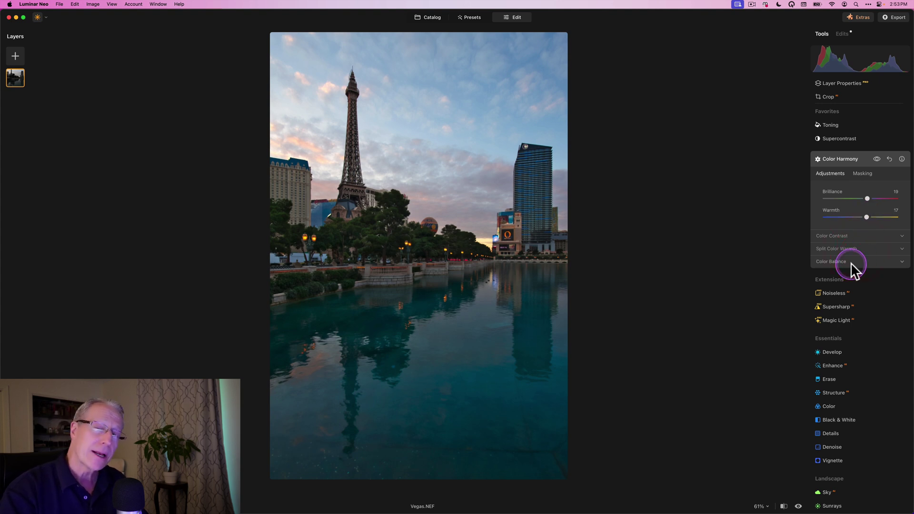
pyautogui.click(850, 262)
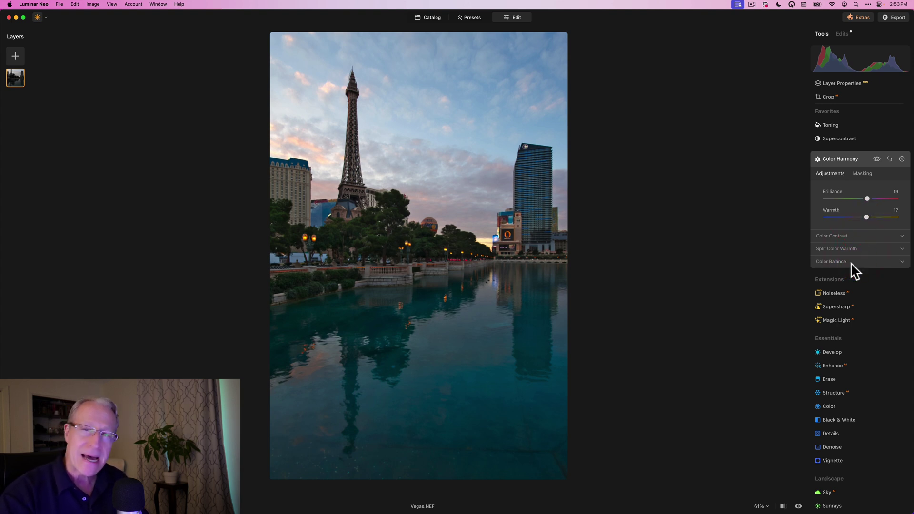
# Raise Split Color Warmth's Warm value to 27.
pyautogui.click(855, 246)
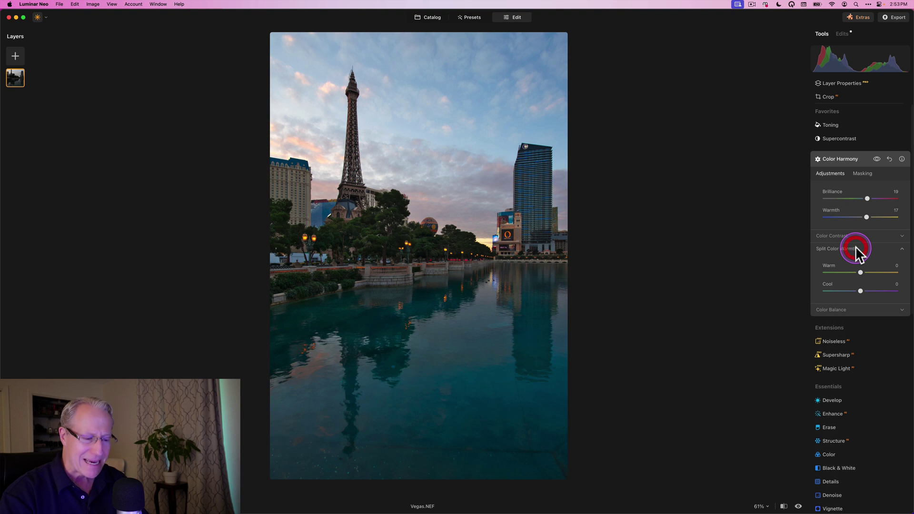
pyautogui.moveTo(860, 231); pyautogui.dragTo(873, 231)
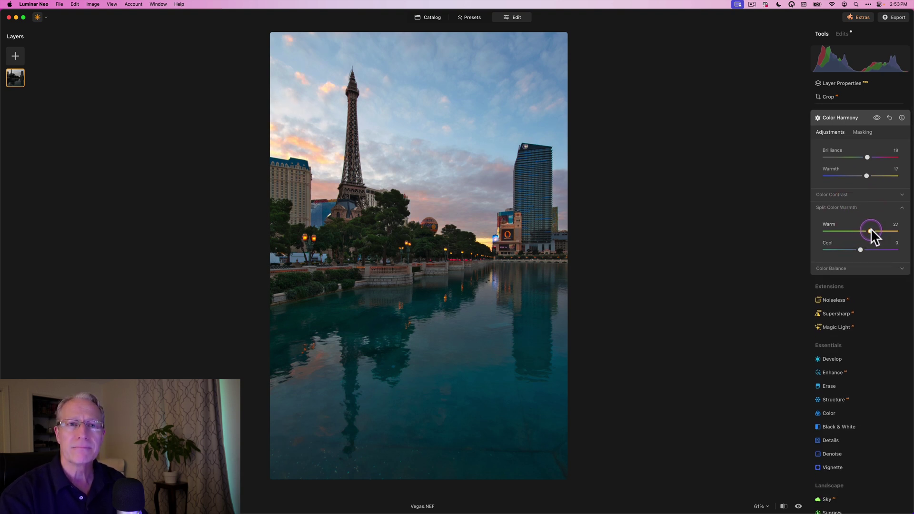
pyautogui.click(870, 249)
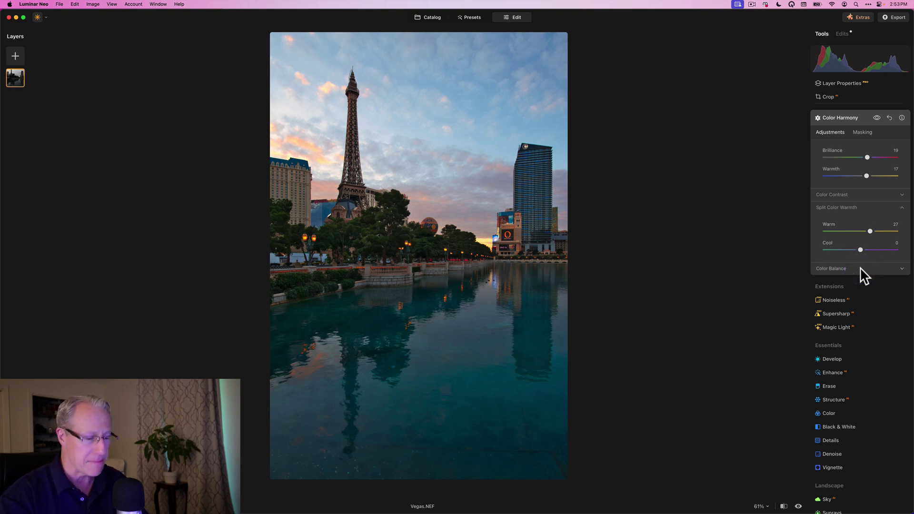
pyautogui.click(860, 268)
# Set Color Balance shadows Yellow-Blue to 11.
pyautogui.scroll(-1, 857, 300)
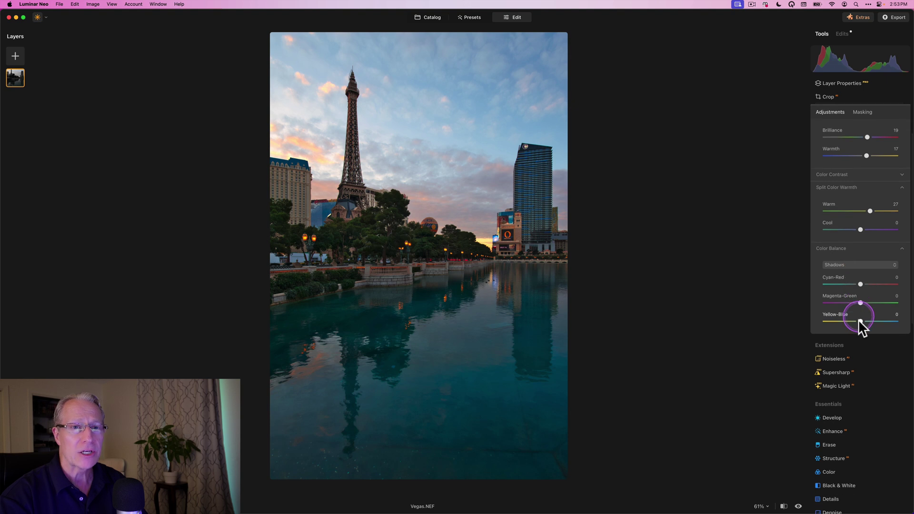
pyautogui.moveTo(859, 320); pyautogui.dragTo(864, 320)
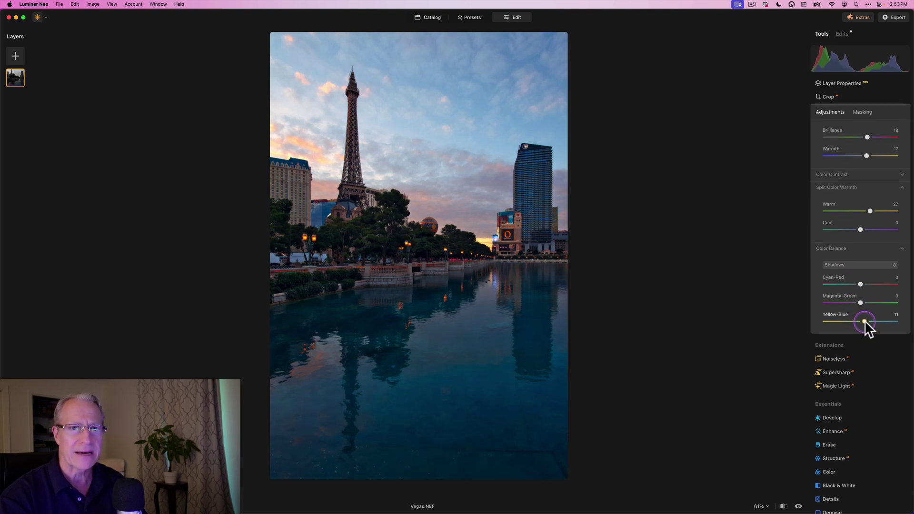
pyautogui.moveTo(864, 320); pyautogui.dragTo(864, 320)
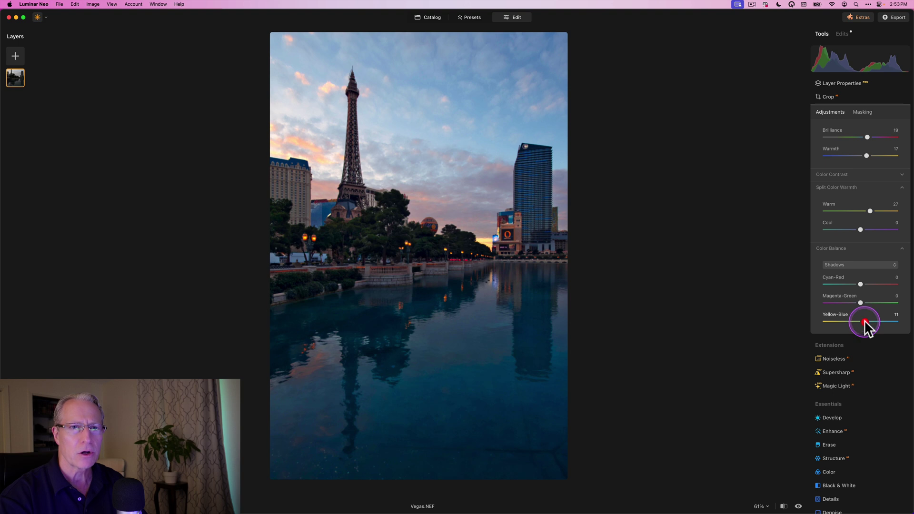
# Nudge the midtones slightly toward red and set highlights Magenta-Green to -7.
pyautogui.click(854, 262)
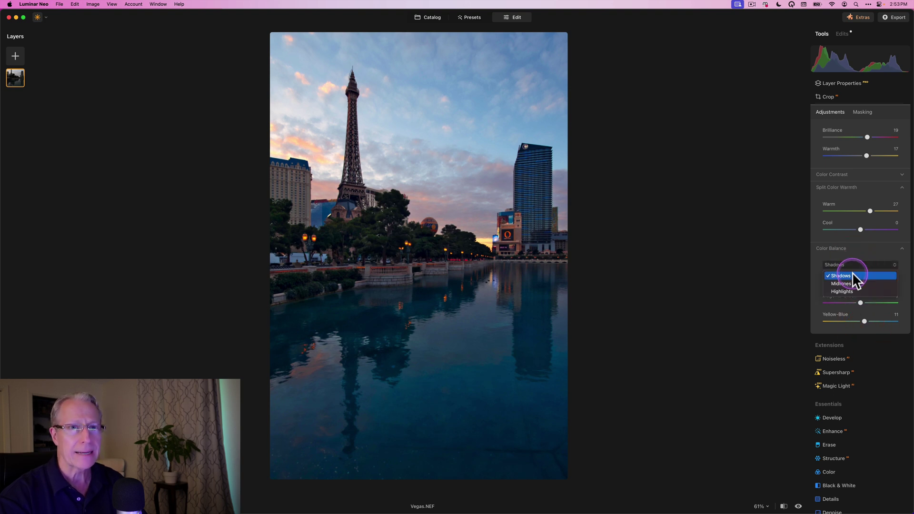
pyautogui.click(850, 282)
pyautogui.moveTo(861, 283); pyautogui.dragTo(861, 283)
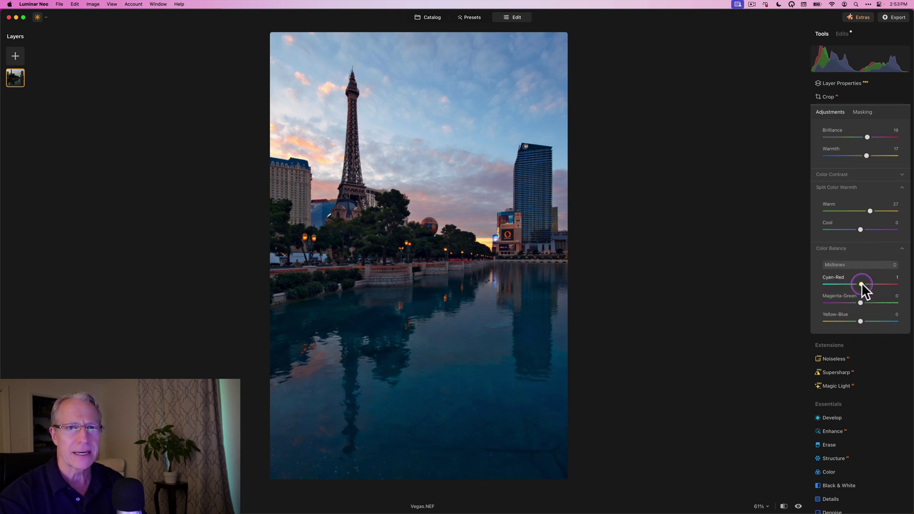
pyautogui.click(858, 266)
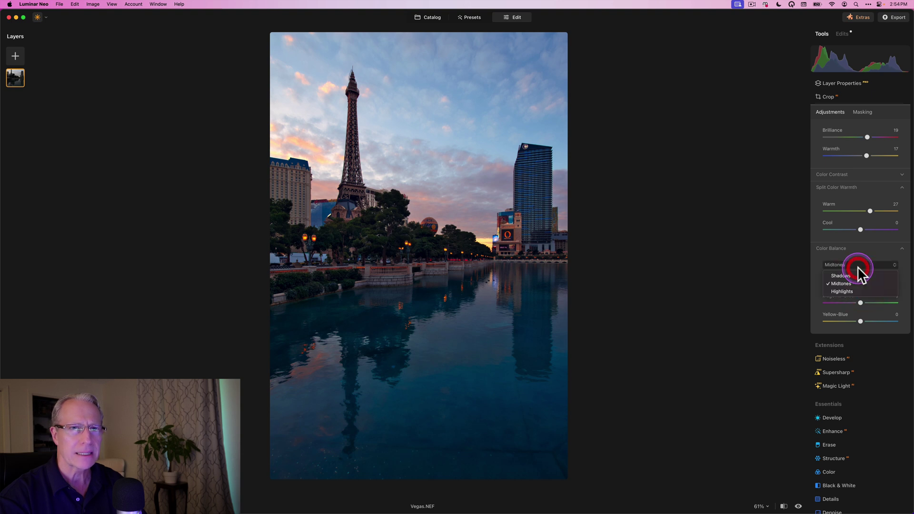
pyautogui.click(852, 291)
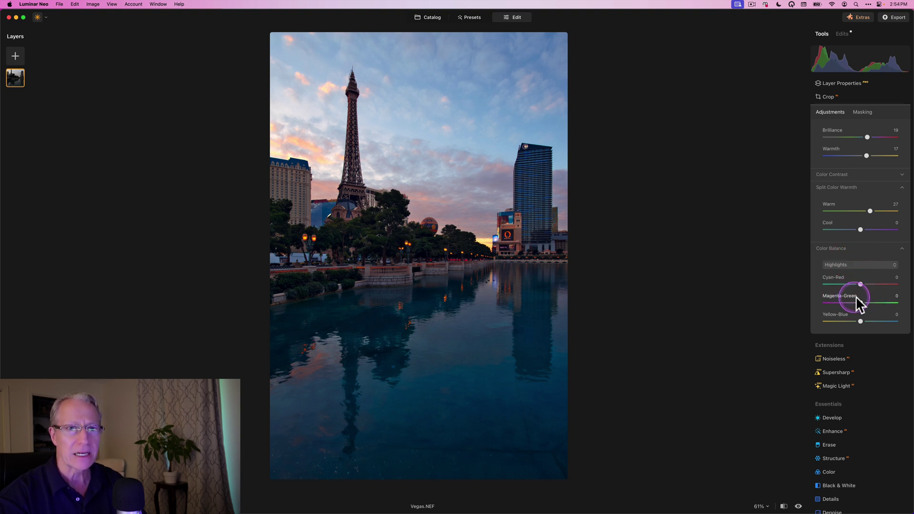
pyautogui.moveTo(860, 304); pyautogui.dragTo(857, 302)
pyautogui.scroll(3, 856, 162)
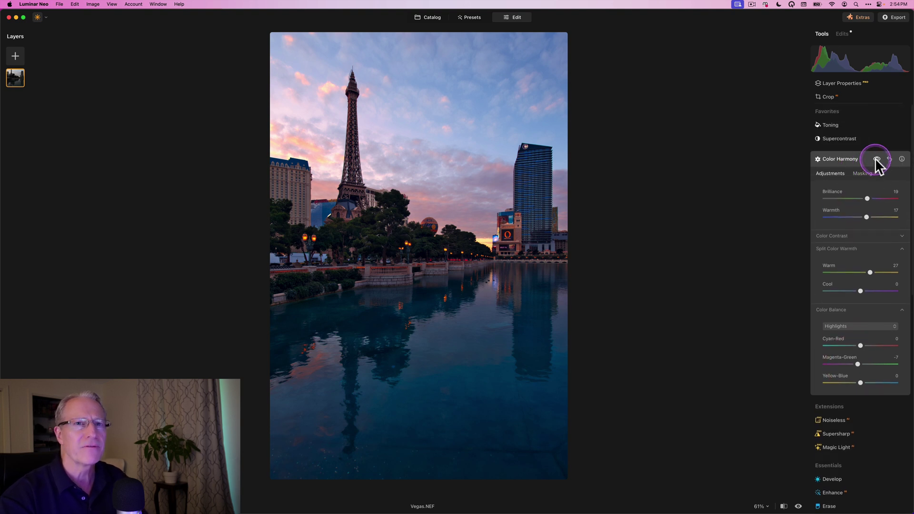
# Compare the photo with Color Harmony hidden and shown, then view its masking options.
pyautogui.click(877, 159)
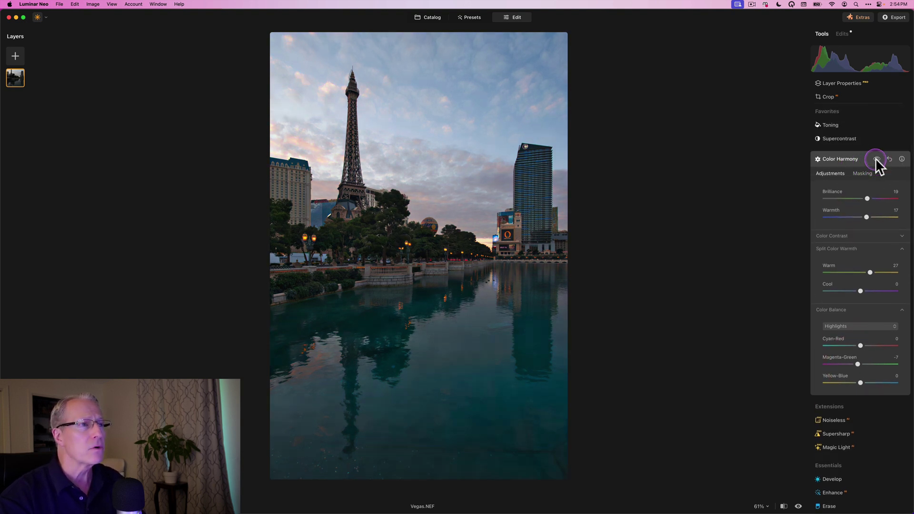
pyautogui.click(876, 159)
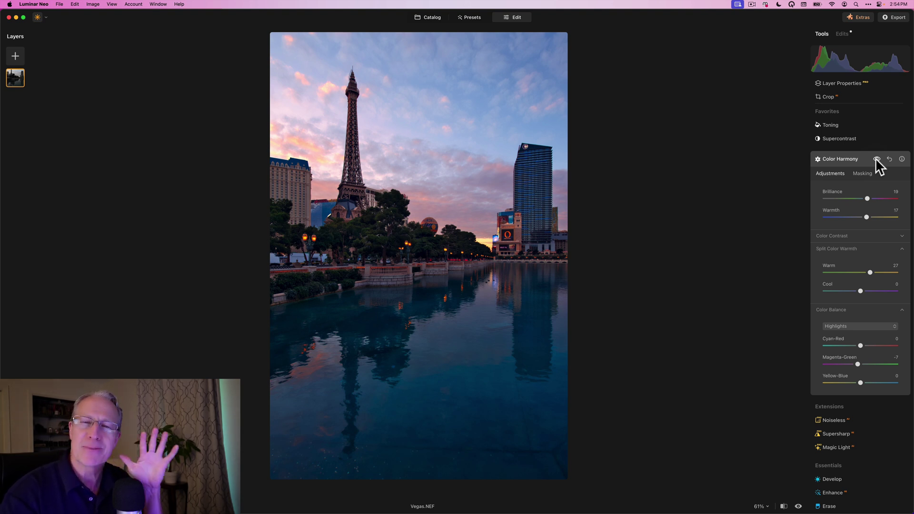
pyautogui.click(863, 173)
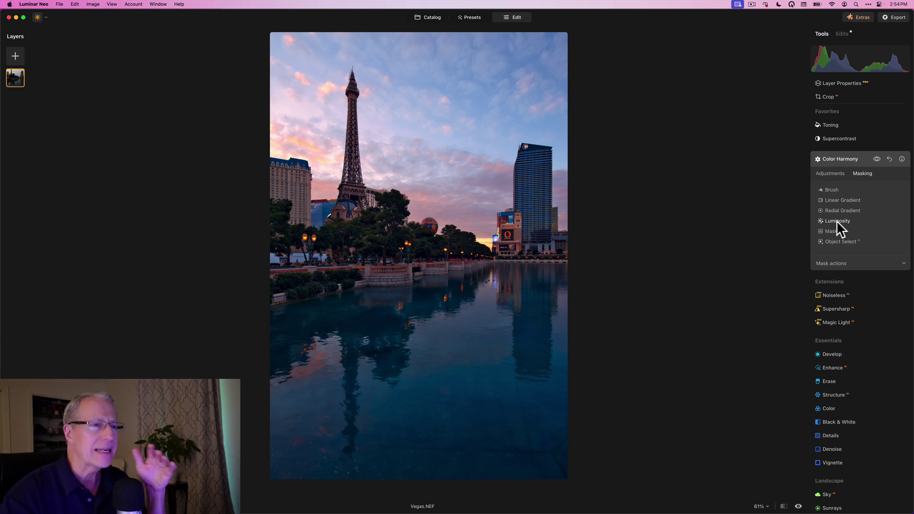
# Add a Luminosity mask to Color Harmony limited to brighter tones, then return to Adjustments.
pyautogui.click(836, 221)
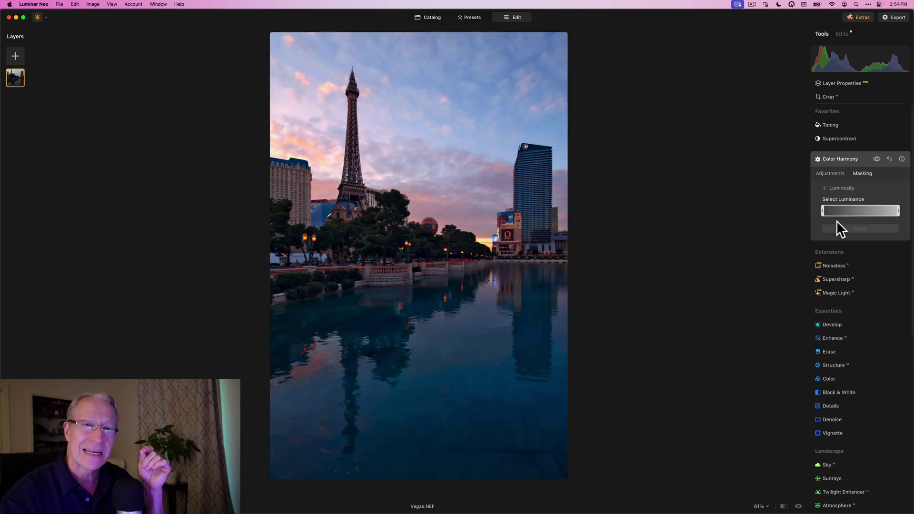
pyautogui.moveTo(822, 210); pyautogui.dragTo(851, 211)
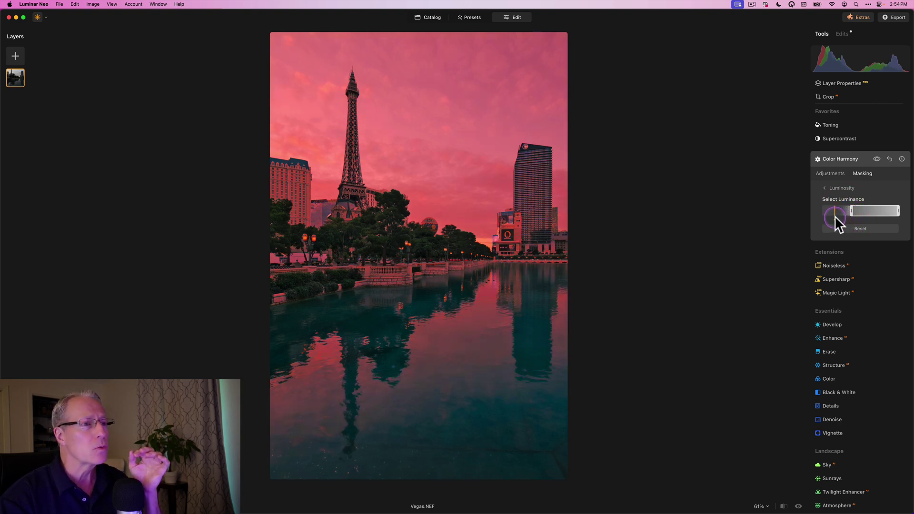
pyautogui.moveTo(867, 207); pyautogui.dragTo(860, 208)
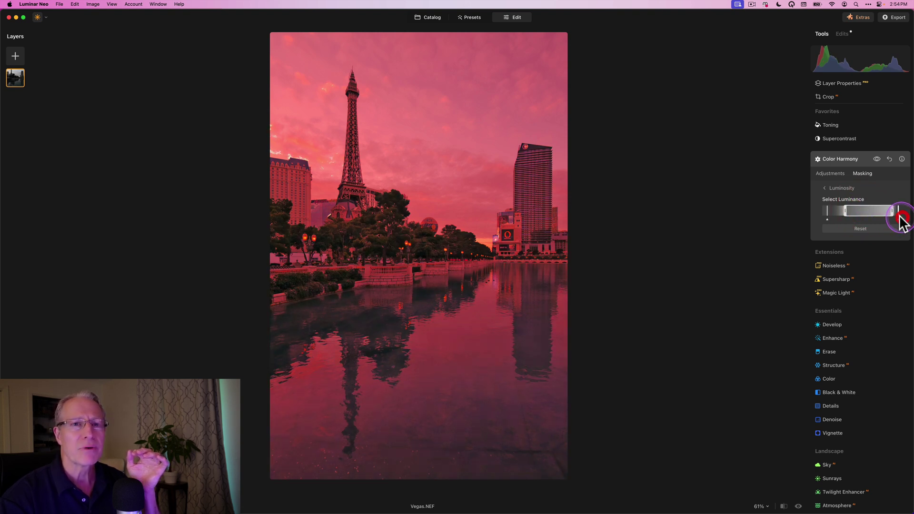
pyautogui.moveTo(898, 219); pyautogui.dragTo(832, 217)
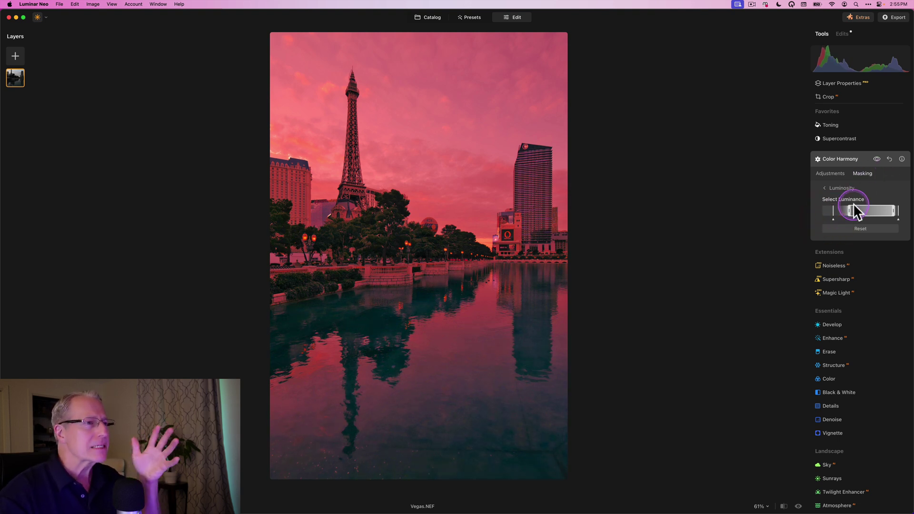
pyautogui.click(874, 218)
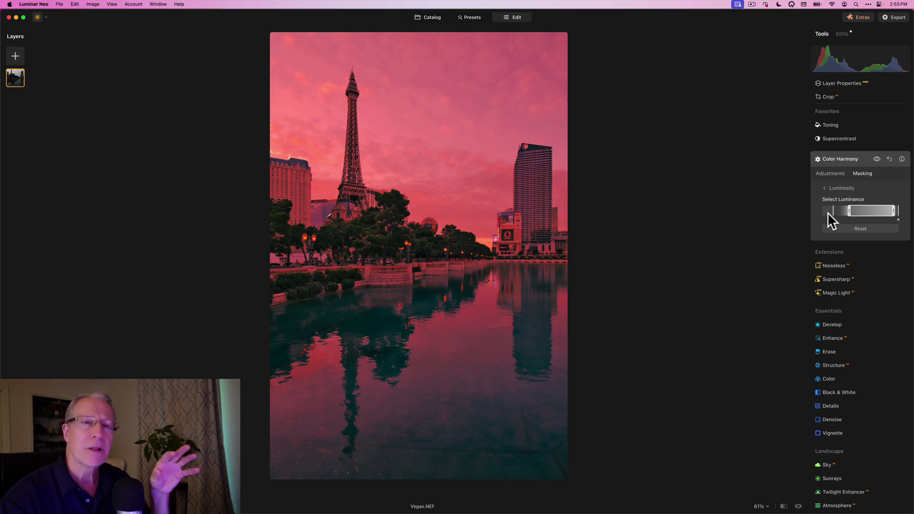
pyautogui.click(829, 222)
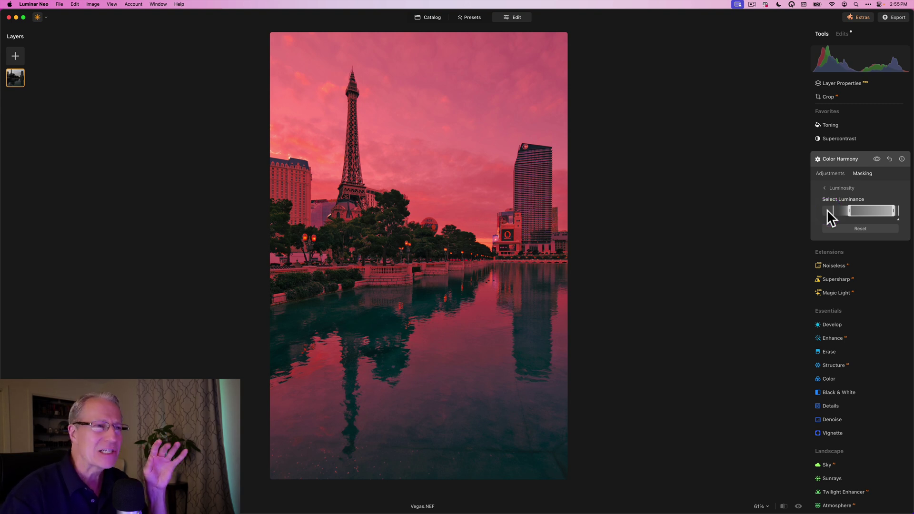
pyautogui.click(829, 180)
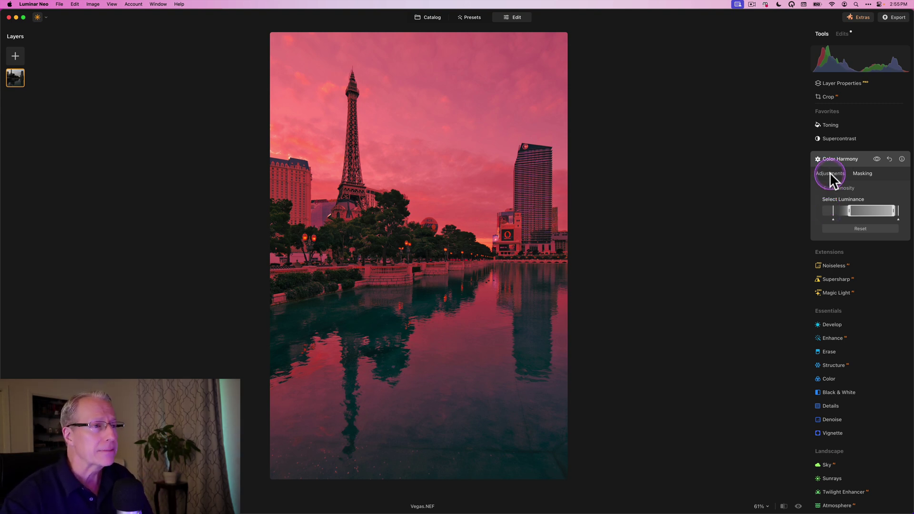
# Check Color Harmony's effect by hiding and showing it, then collapse its settings.
pyautogui.click(829, 172)
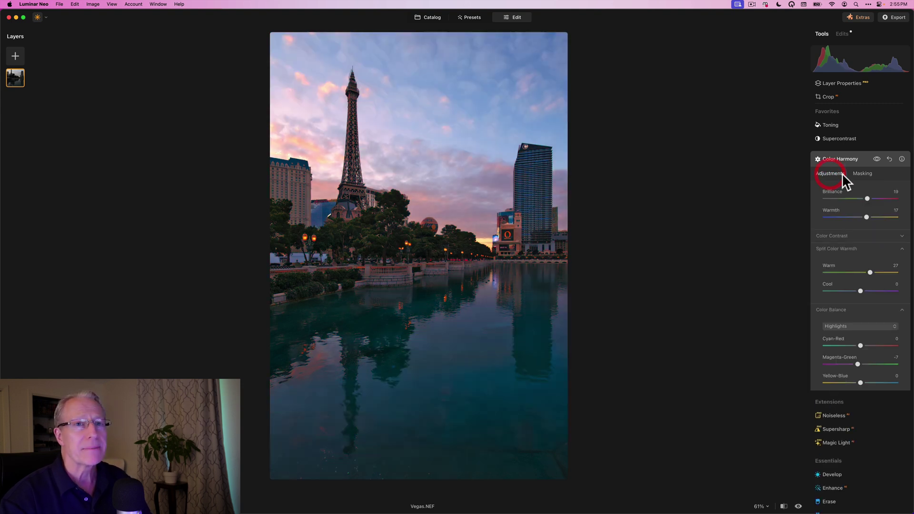
pyautogui.click(877, 159)
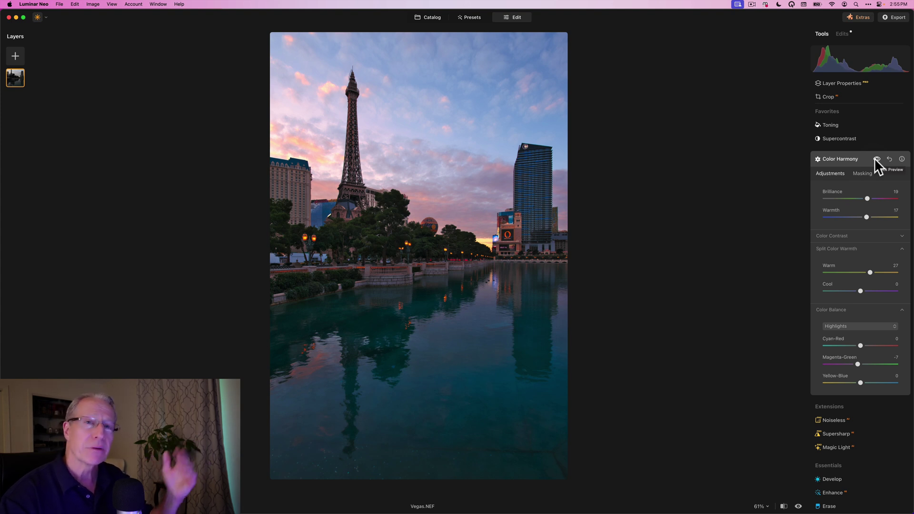
pyautogui.click(875, 157)
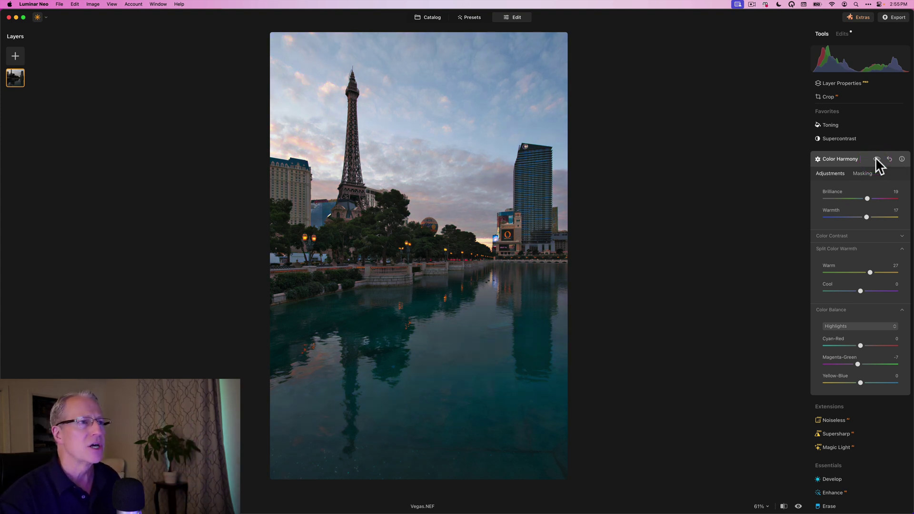
pyautogui.click(875, 159)
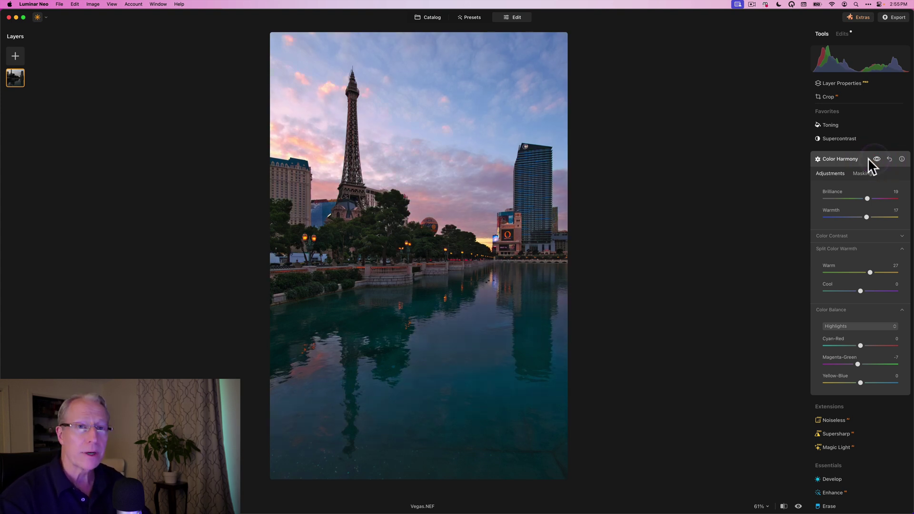
pyautogui.click(843, 158)
pyautogui.scroll(-3, 844, 266)
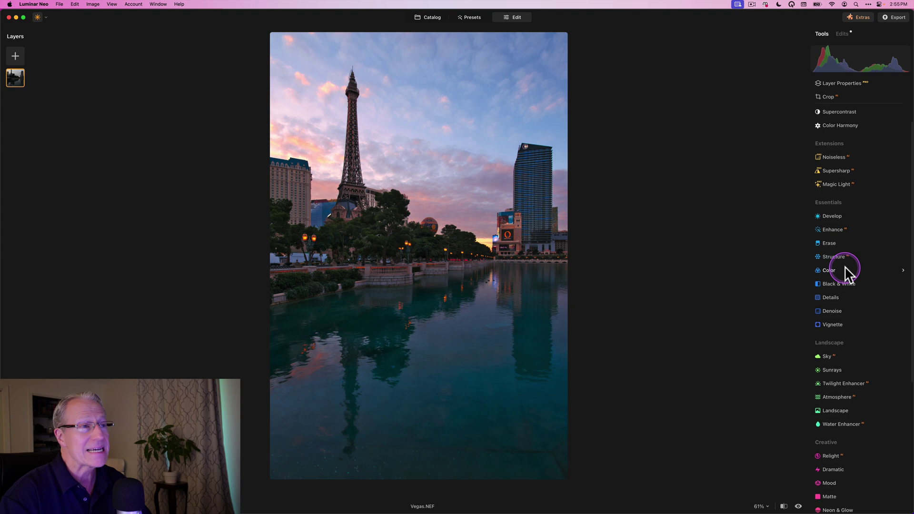
pyautogui.scroll(-5, 844, 267)
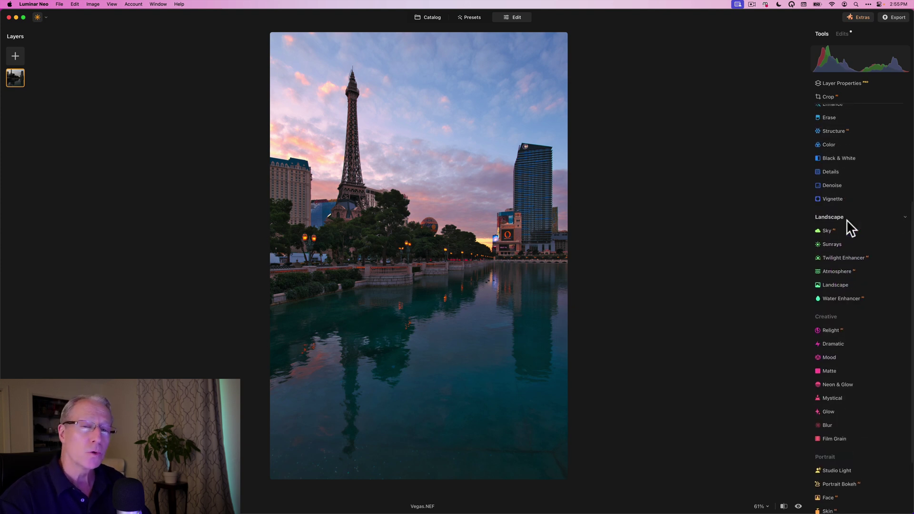
# Apply Twilight Enhancer's Mauve preset at Amount 25 and compare it on and off.
pyautogui.scroll(1, 846, 219)
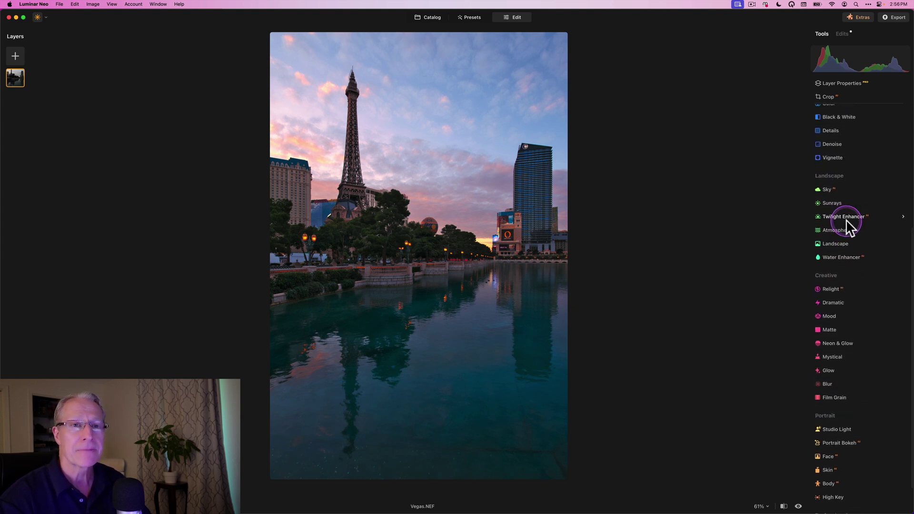
pyautogui.click(846, 218)
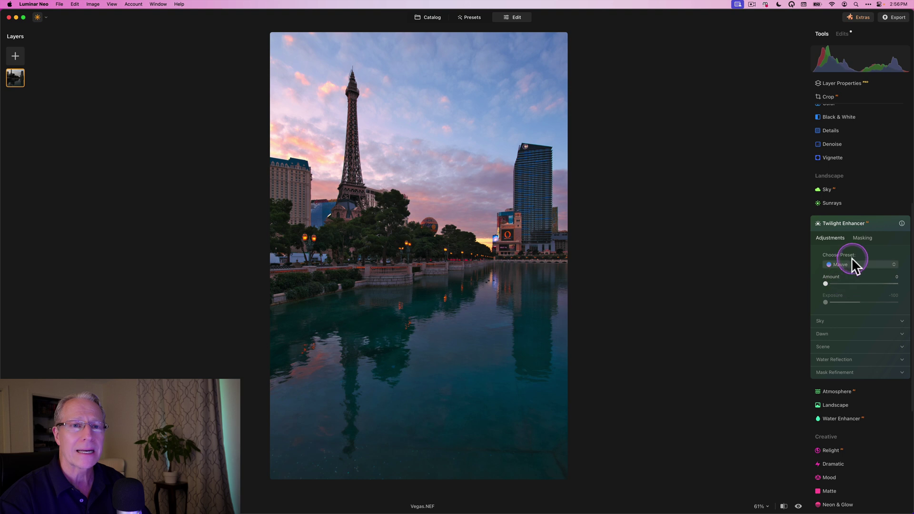
pyautogui.click(843, 283)
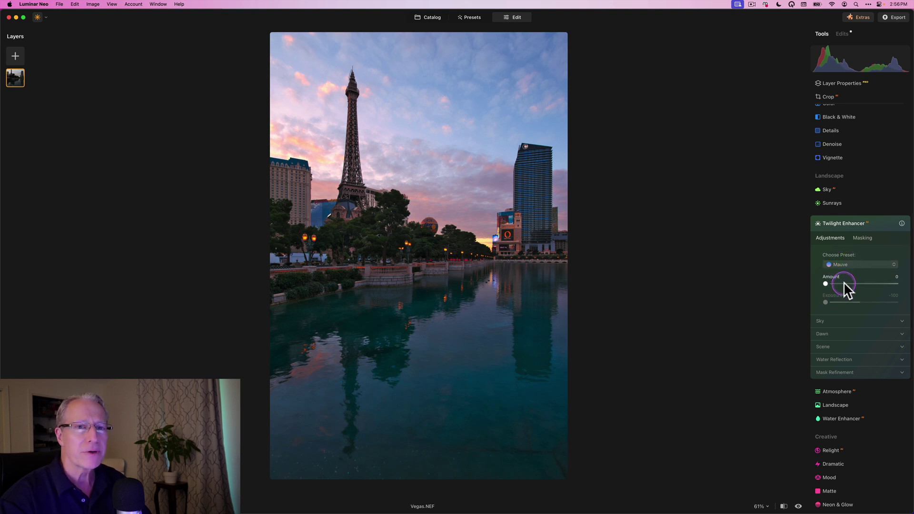
pyautogui.moveTo(843, 283); pyautogui.dragTo(842, 283)
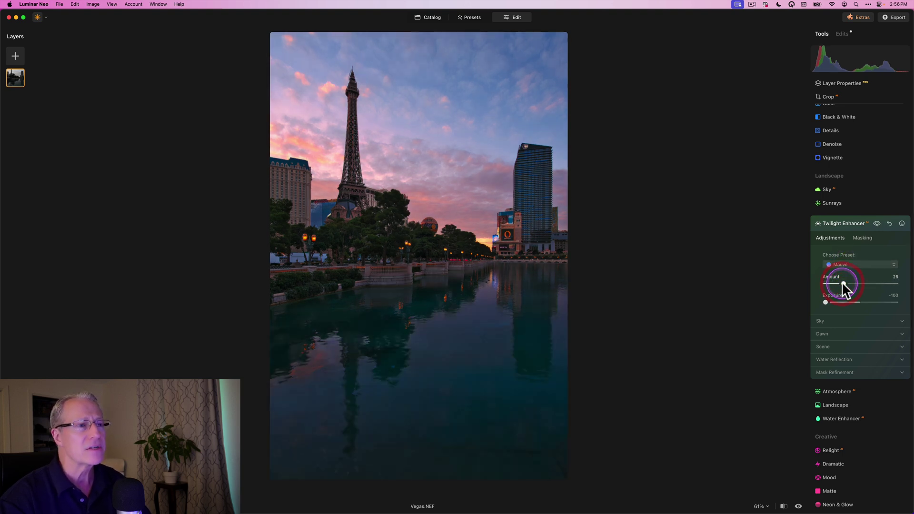
pyautogui.click(875, 222)
pyautogui.click(875, 222)
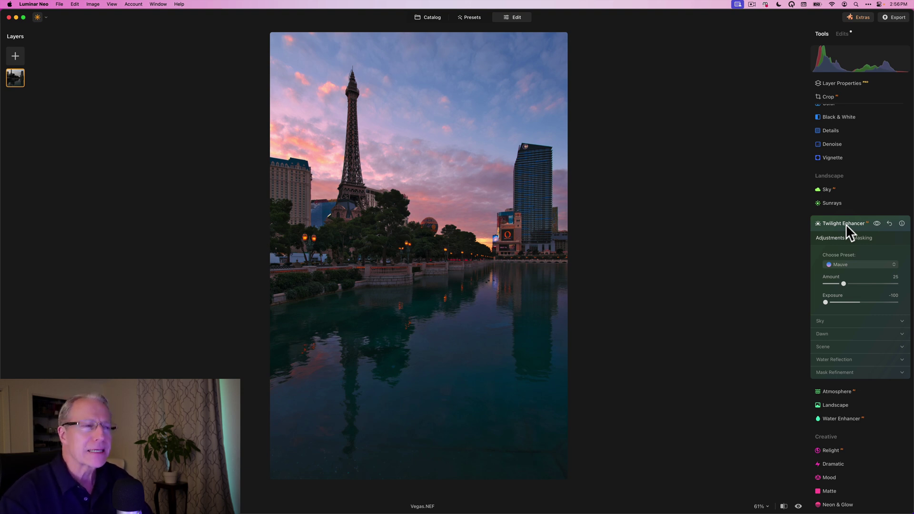
pyautogui.click(876, 223)
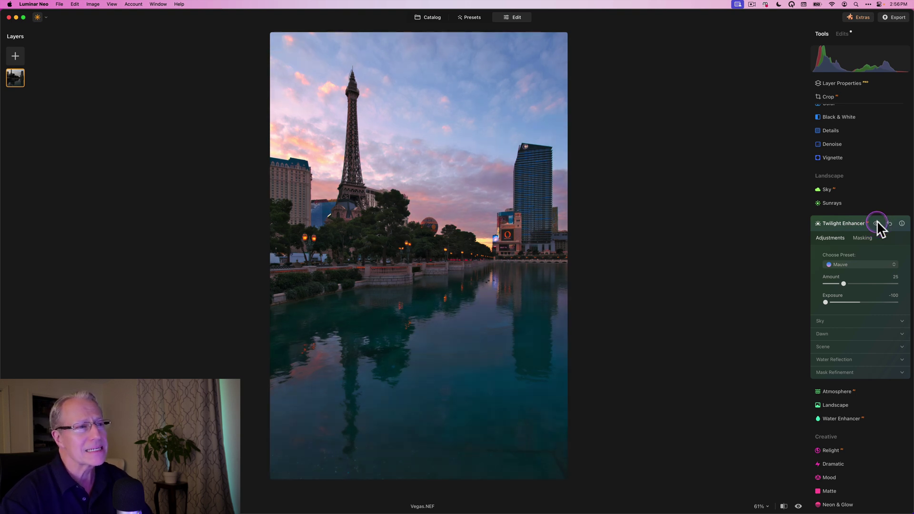
pyautogui.click(876, 223)
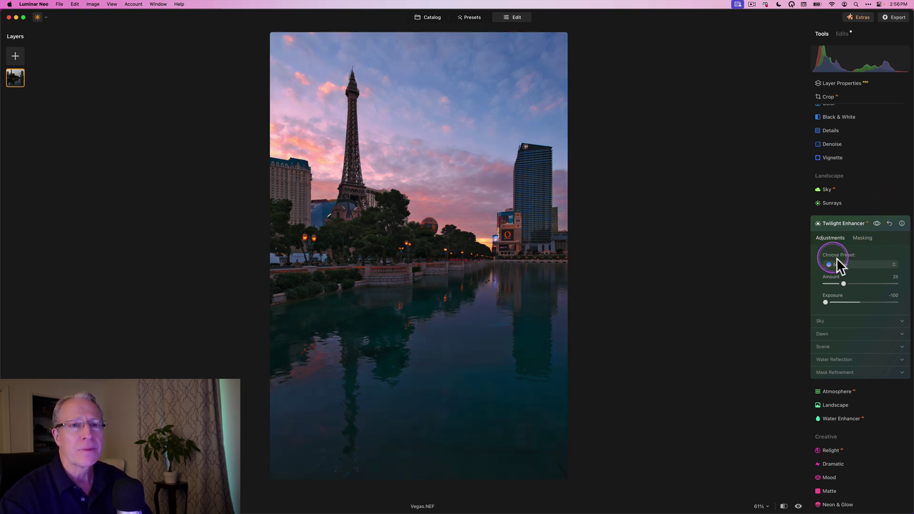
pyautogui.click(841, 223)
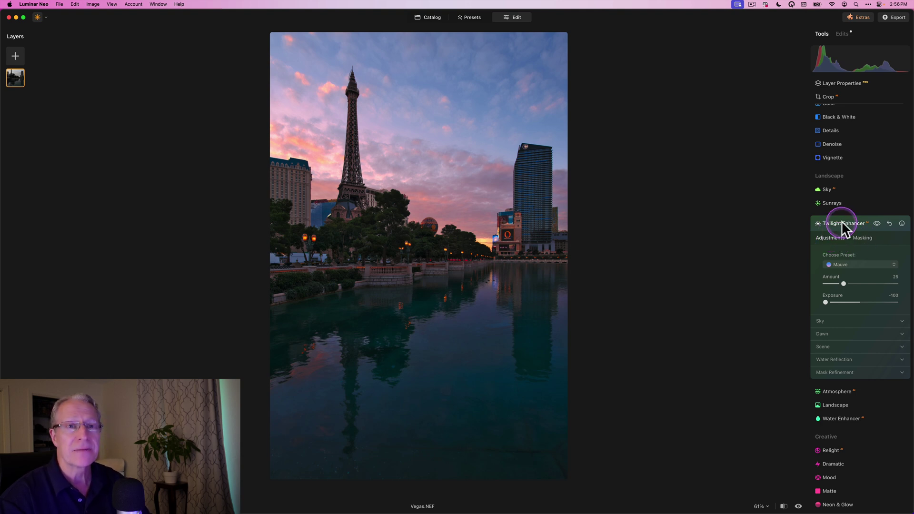
# Set Water Enhancer to Amount 15, Blue 30, Original Color 35 and Brightness 76.
pyautogui.scroll(-2, 836, 261)
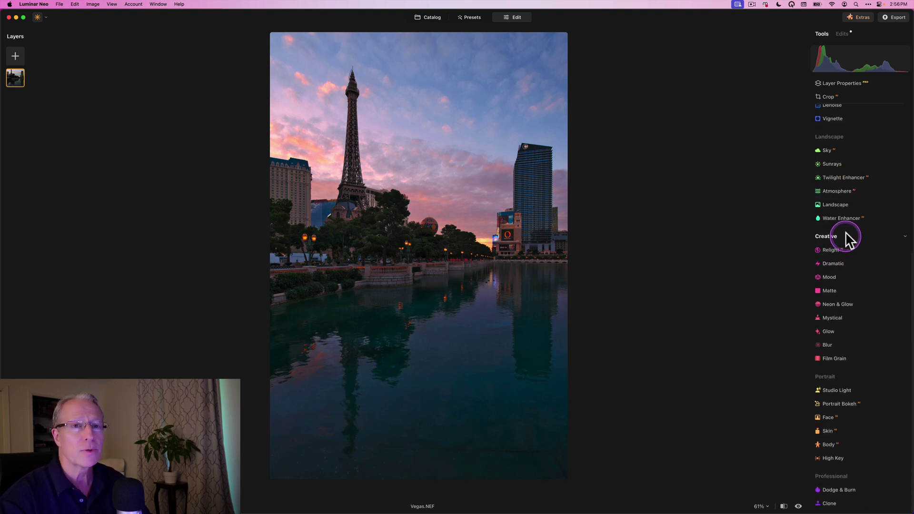
pyautogui.click(845, 219)
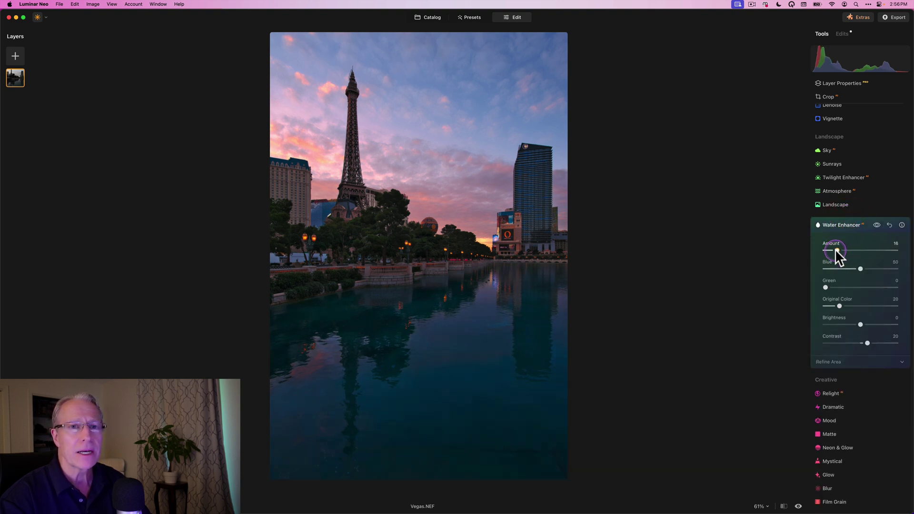
pyautogui.click(842, 268)
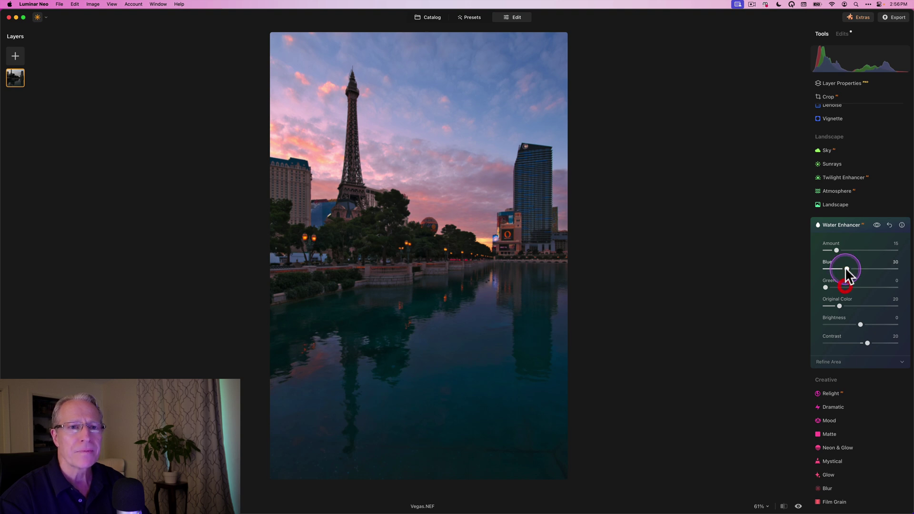
pyautogui.click(840, 306)
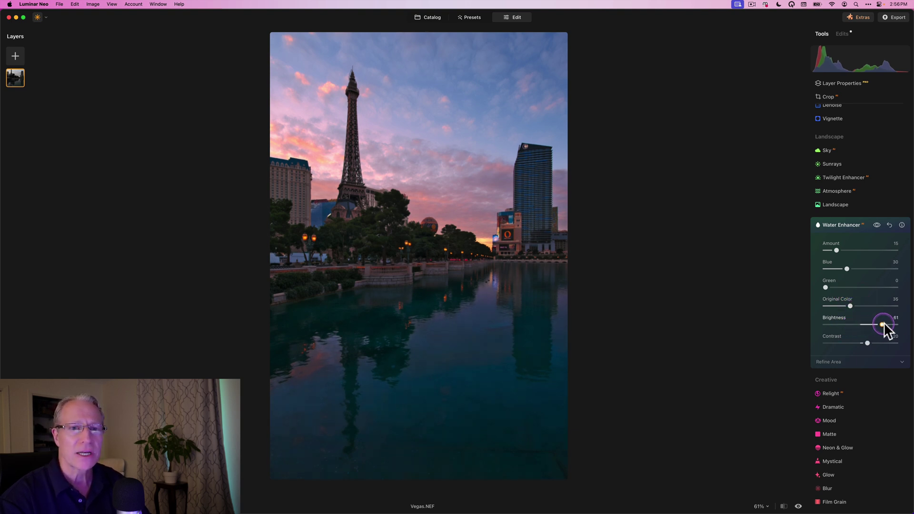
pyautogui.moveTo(887, 325); pyautogui.dragTo(887, 325)
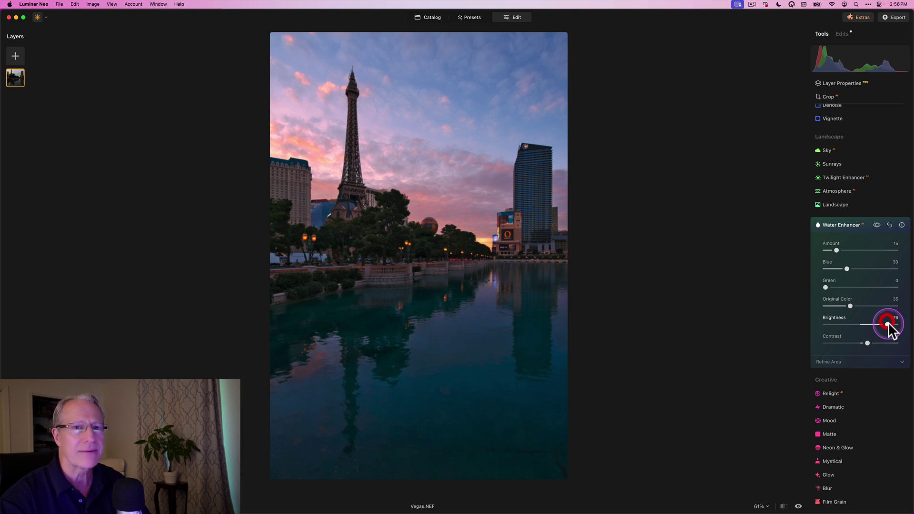
pyautogui.click(877, 226)
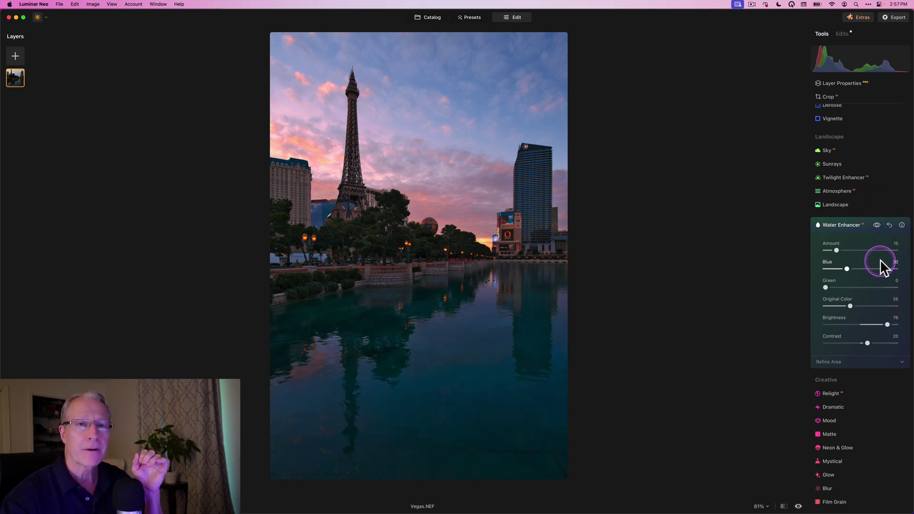
# Review Water Enhancer's Refine Area options, then collapse the tool.
pyautogui.scroll(1, 879, 259)
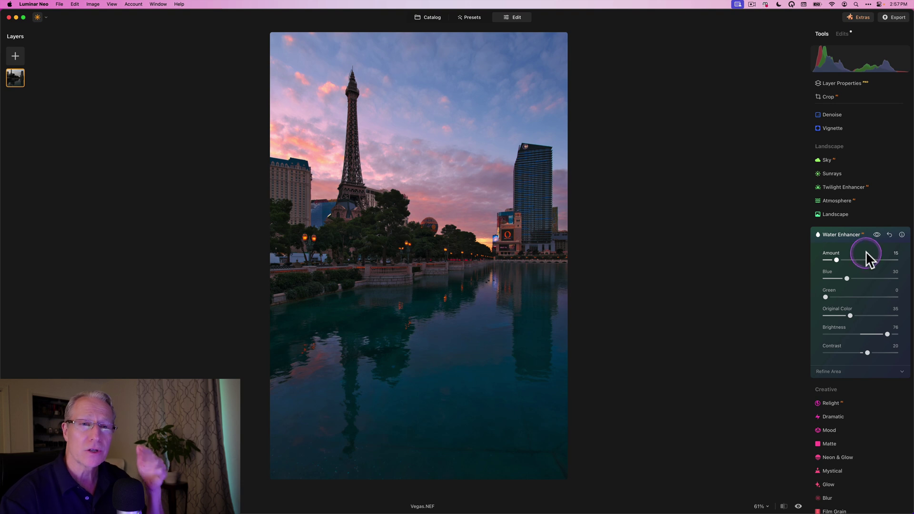
pyautogui.click(862, 237)
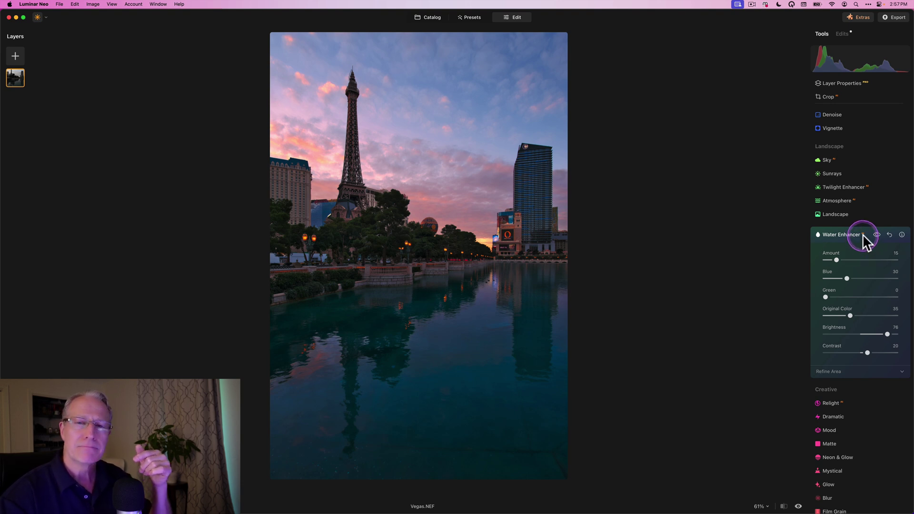
pyautogui.click(844, 372)
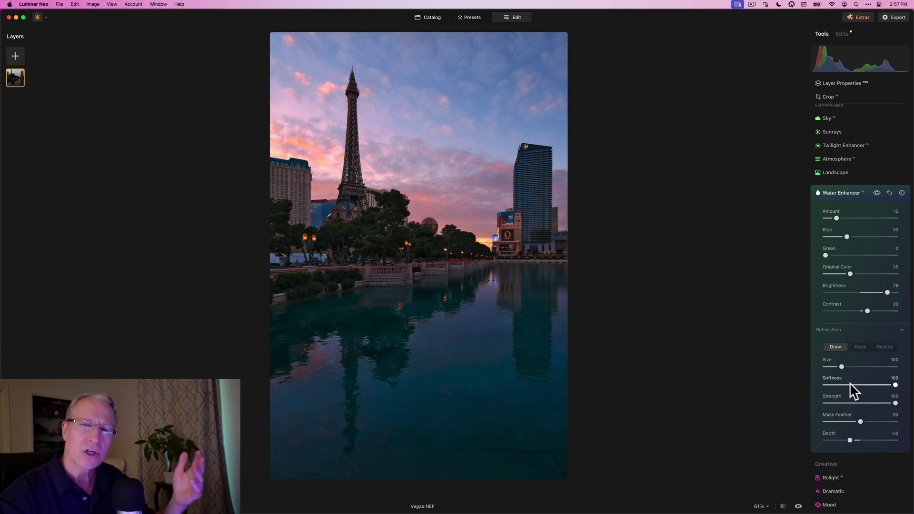
pyautogui.click(861, 350)
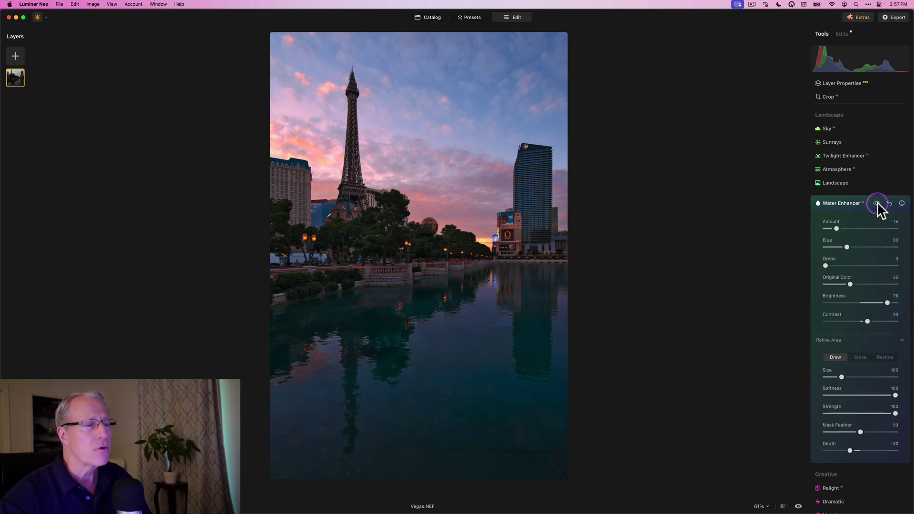
pyautogui.click(849, 202)
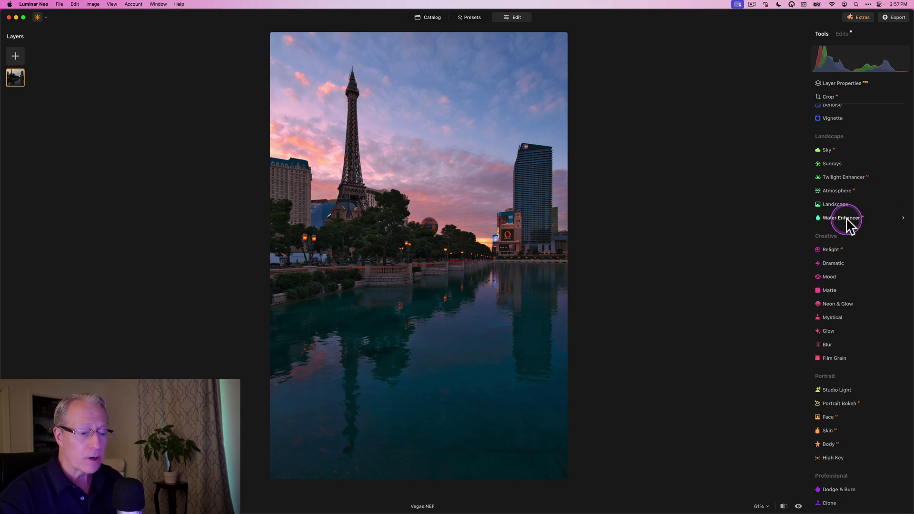
# Raise the Enhance tool's Accent slider to 55.
pyautogui.scroll(5, 856, 198)
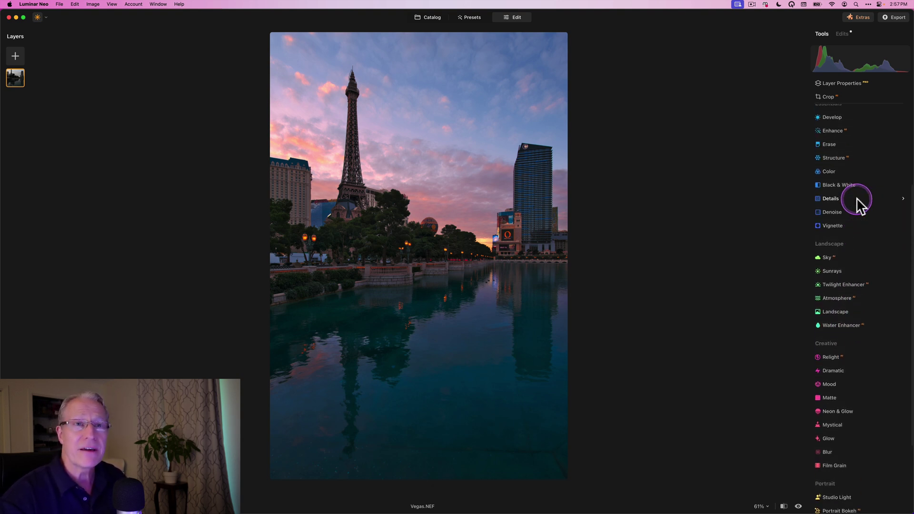
pyautogui.scroll(2, 856, 198)
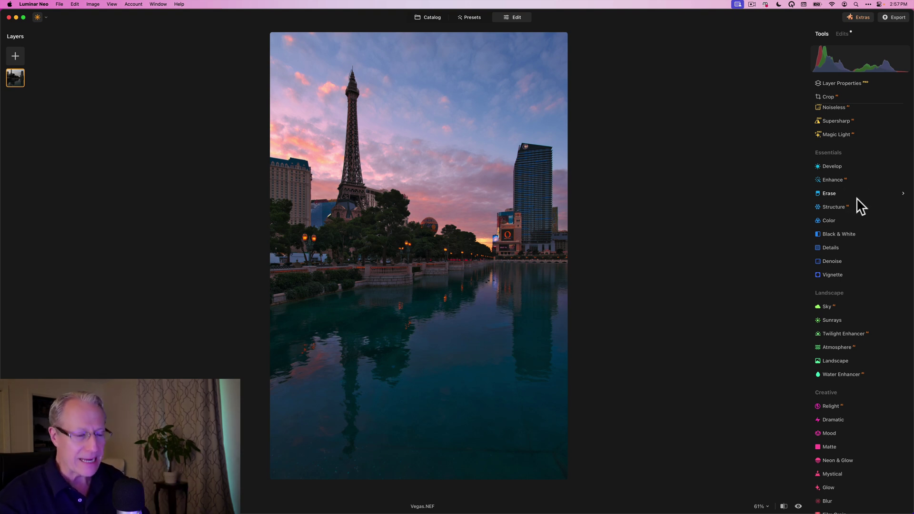
pyautogui.click(836, 180)
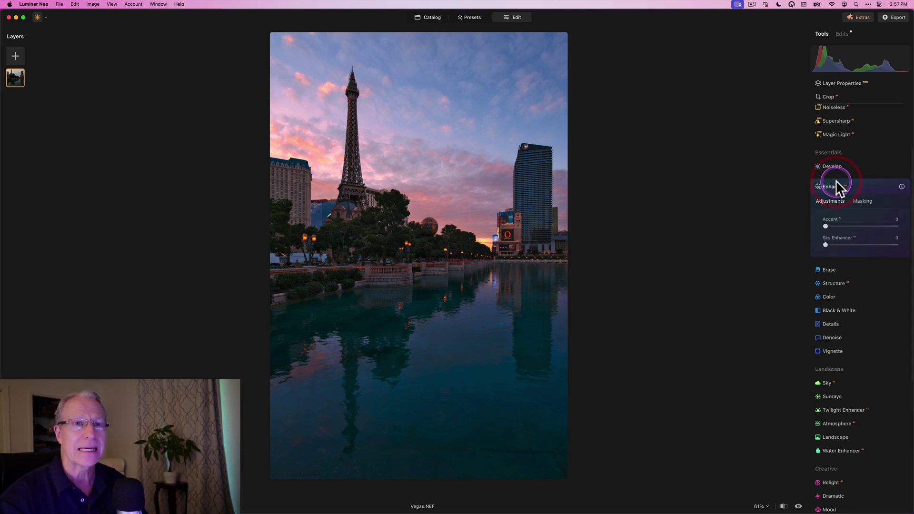
pyautogui.moveTo(841, 226); pyautogui.dragTo(862, 224)
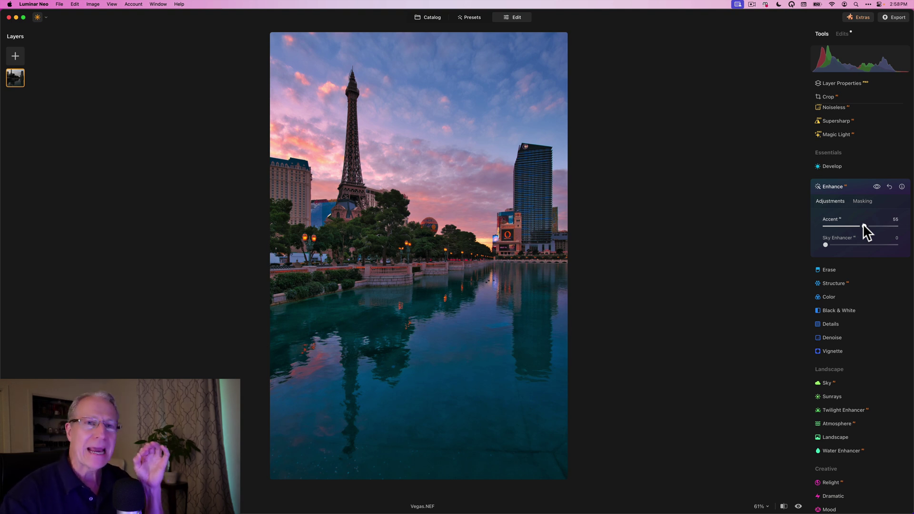
pyautogui.click(862, 223)
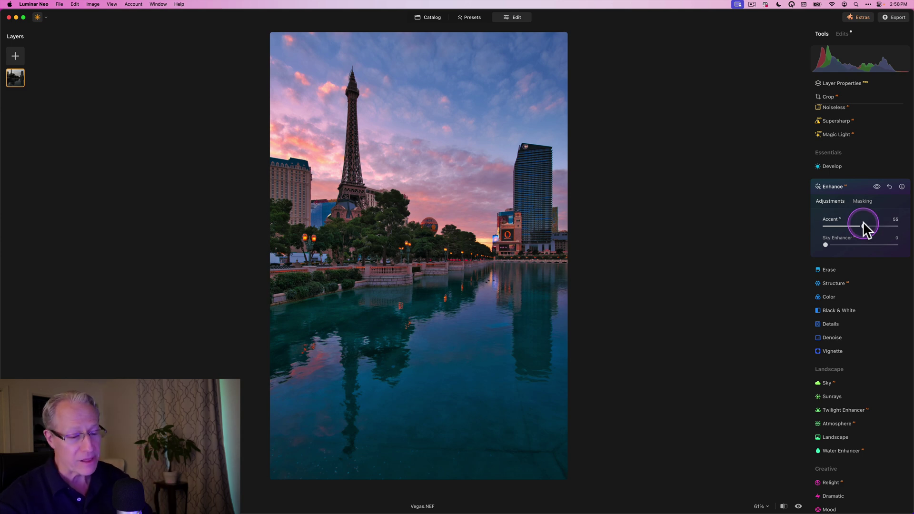
# Add a Luminosity mask to Enhance and narrow its luminance range from the dark end.
pyautogui.click(861, 200)
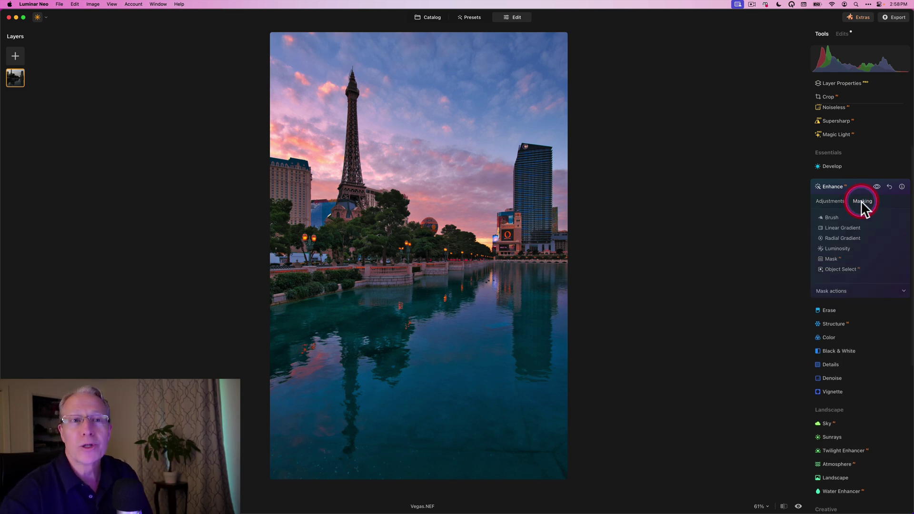
pyautogui.click(839, 248)
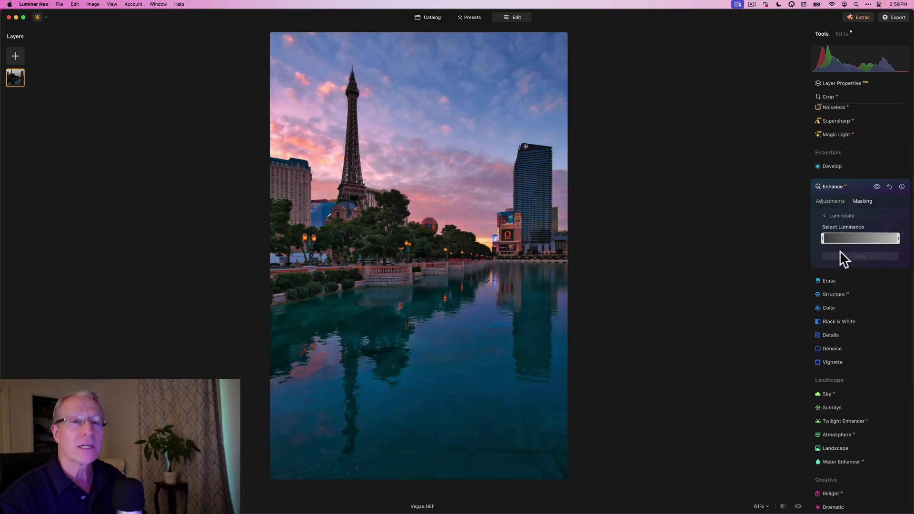
pyautogui.click(831, 240)
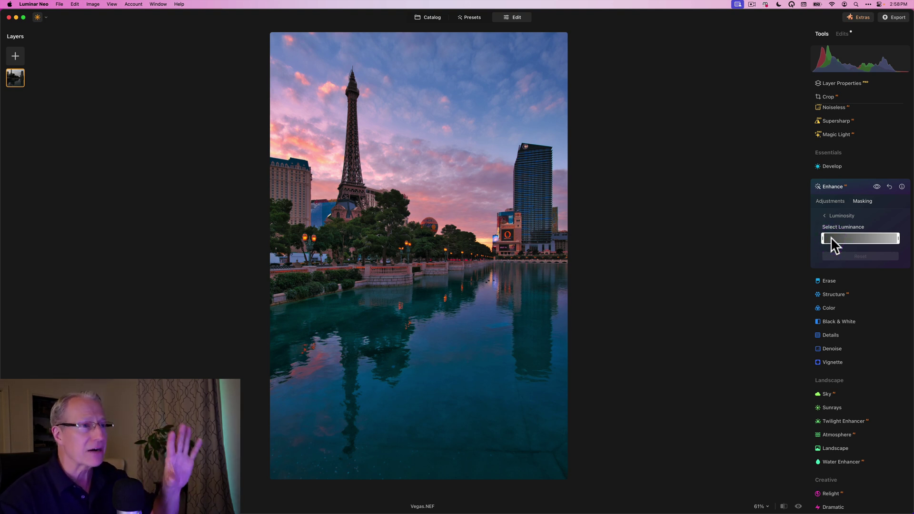
pyautogui.moveTo(824, 238); pyautogui.dragTo(848, 281)
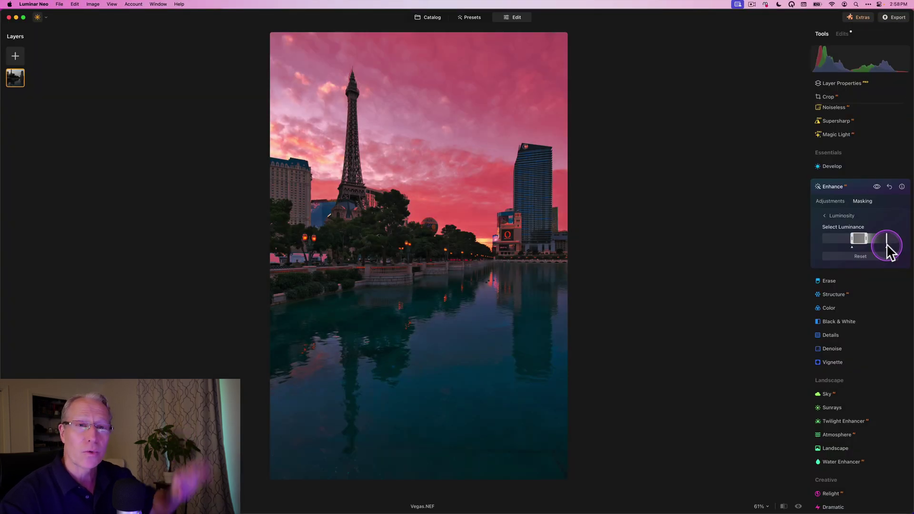
# Shift the mask's lower luminance limit darker and widen the range to include sky and water.
pyautogui.click(851, 250)
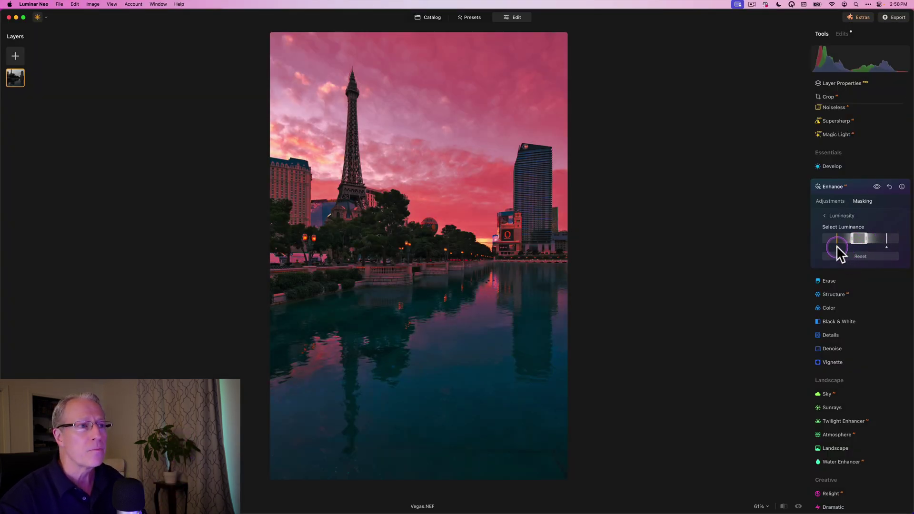
pyautogui.moveTo(836, 245); pyautogui.dragTo(833, 245)
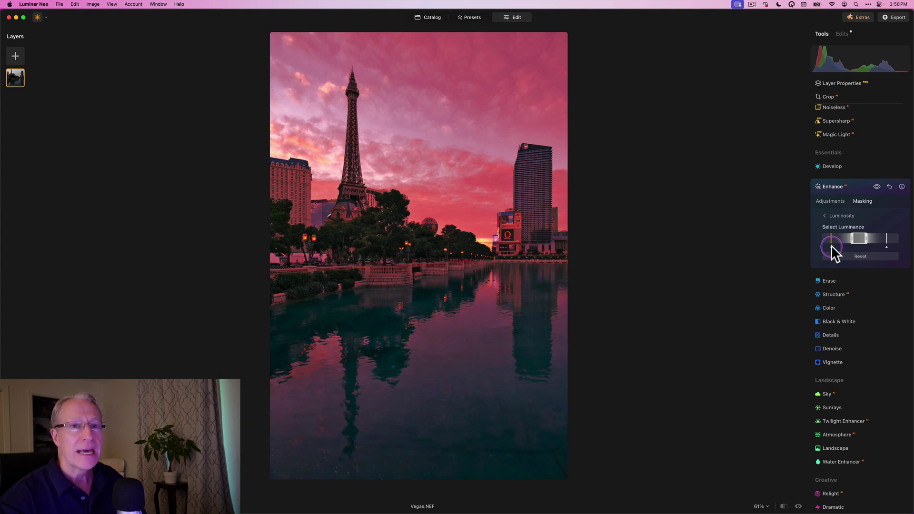
pyautogui.click(852, 239)
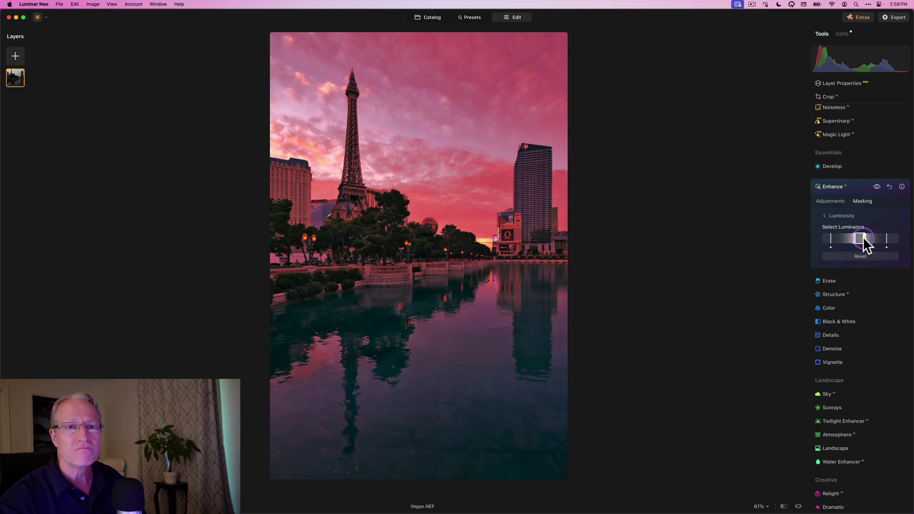
pyautogui.click(863, 236)
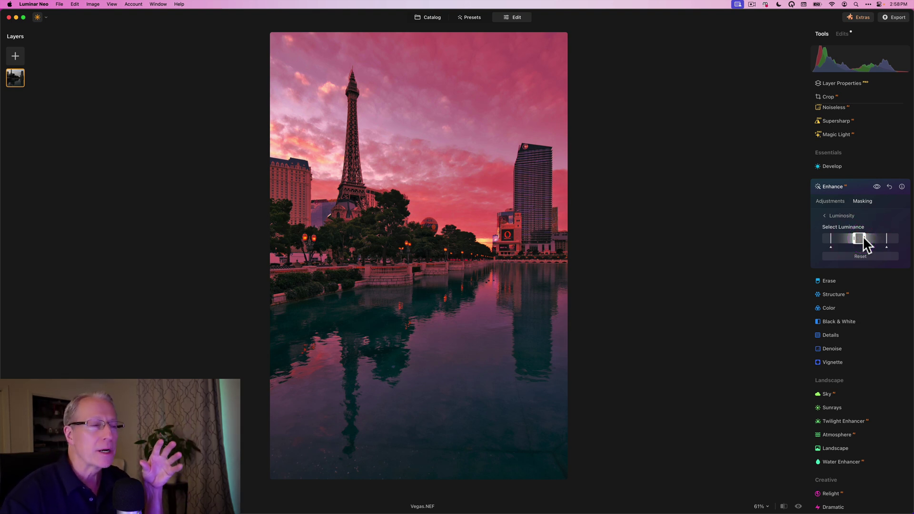
pyautogui.click(859, 237)
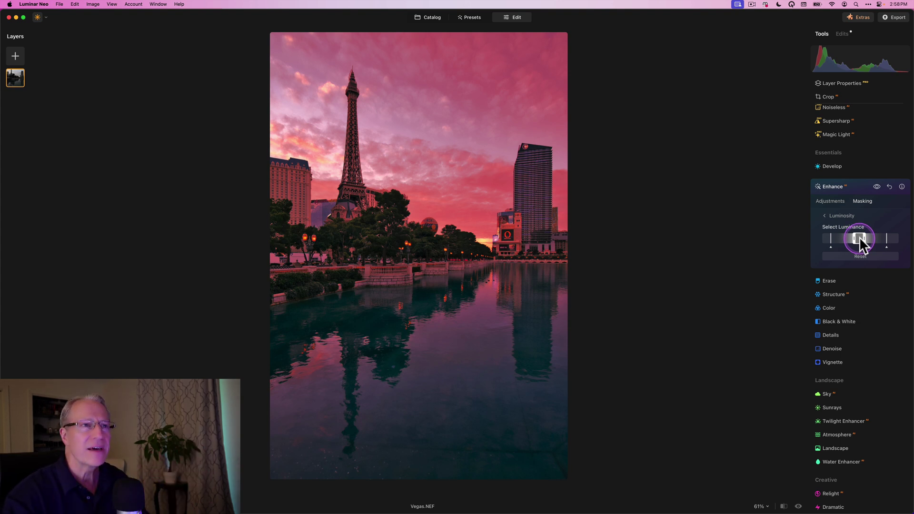
pyautogui.moveTo(859, 237); pyautogui.dragTo(851, 238)
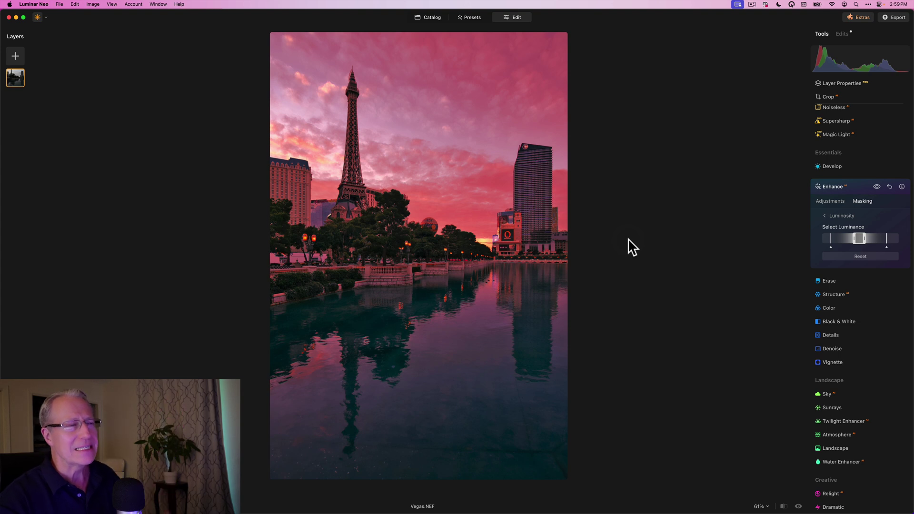
# Compare the masked Enhance Accent boost before and after, then collapse Enhance.
pyautogui.click(831, 201)
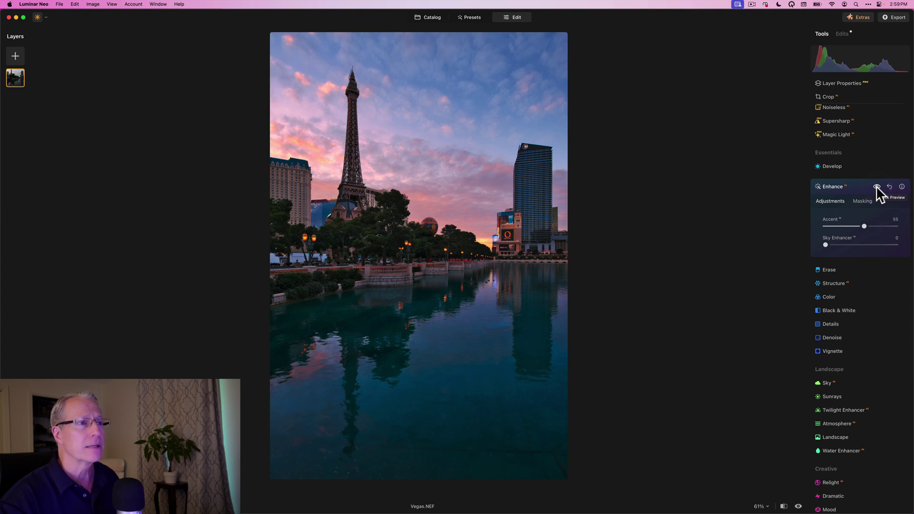
pyautogui.click(875, 187)
pyautogui.click(876, 187)
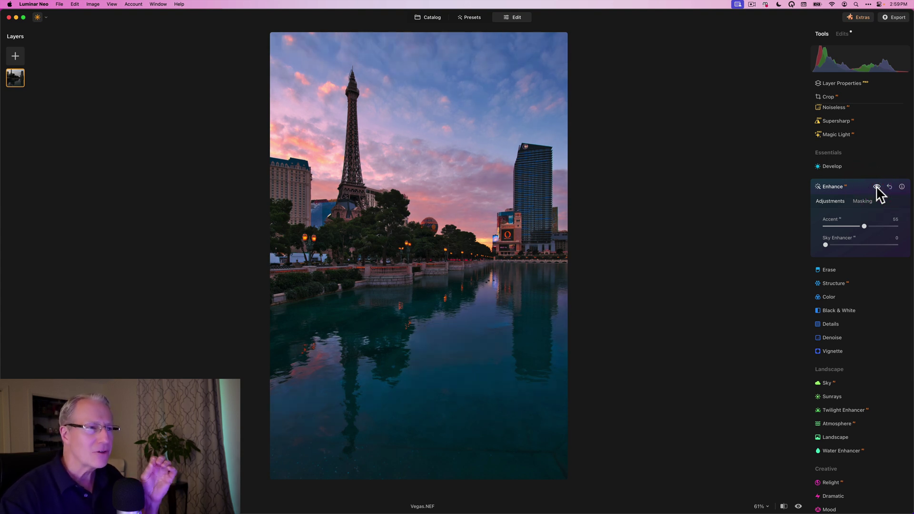
pyautogui.click(851, 187)
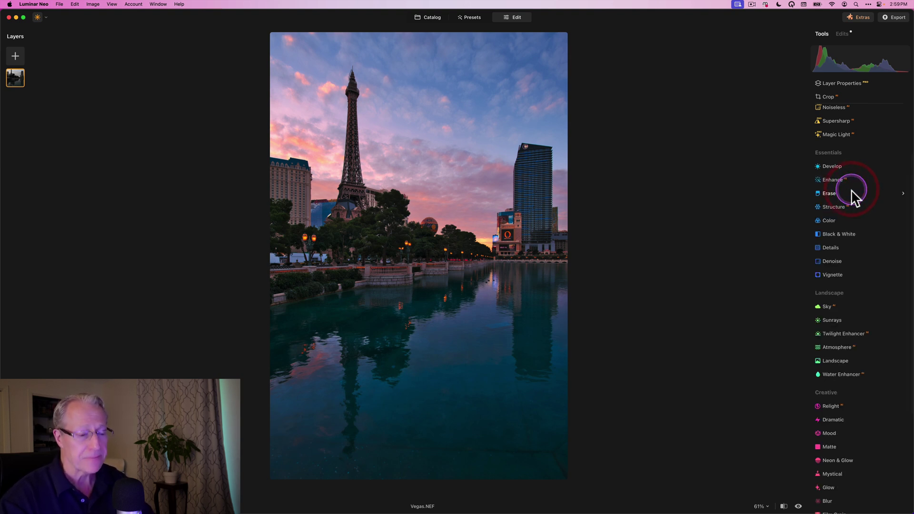
pyautogui.scroll(-3, 850, 204)
pyautogui.scroll(-4, 849, 204)
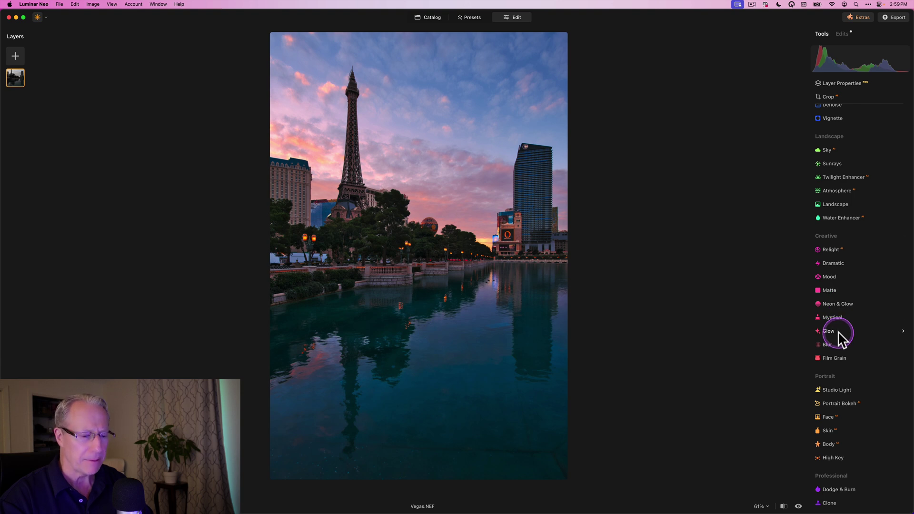
# Apply a Glow with the Orton Effect type at Amount 40 to the whole photo.
pyautogui.click(837, 330)
pyautogui.click(850, 314)
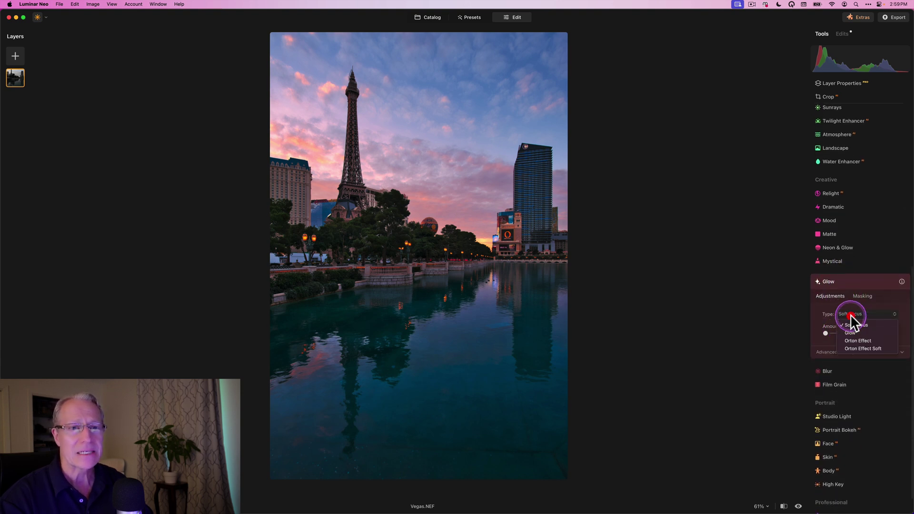
pyautogui.click(855, 336)
pyautogui.click(854, 332)
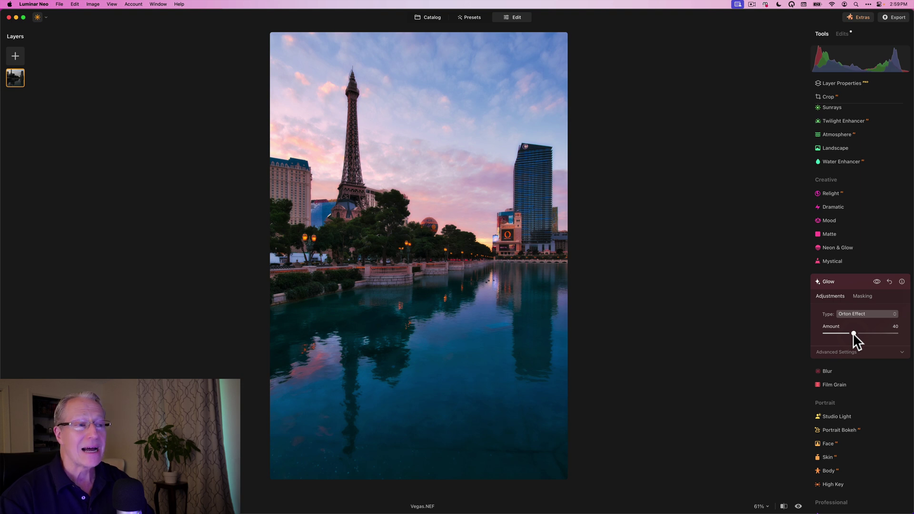
pyautogui.click(861, 297)
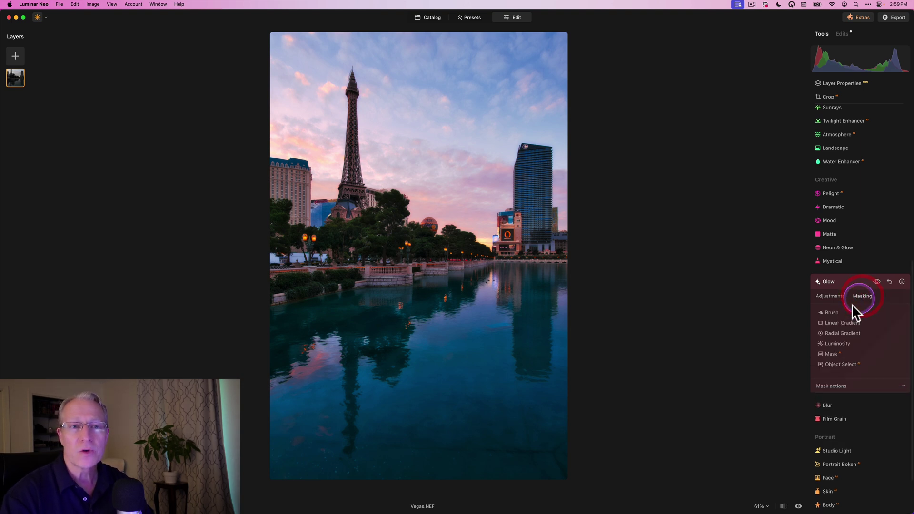
# Restrict the Orton glow to the water with a Linear Gradient mask ending at the waterline.
pyautogui.click(842, 322)
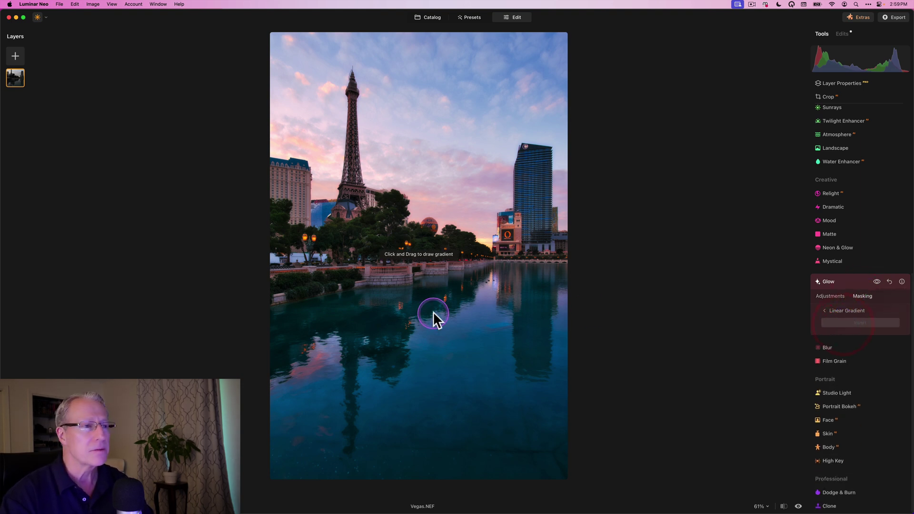
pyautogui.moveTo(433, 323)
pyautogui.mouseDown()
pyautogui.moveTo(422, 270)
pyautogui.moveTo(425, 291)
pyautogui.mouseUp()
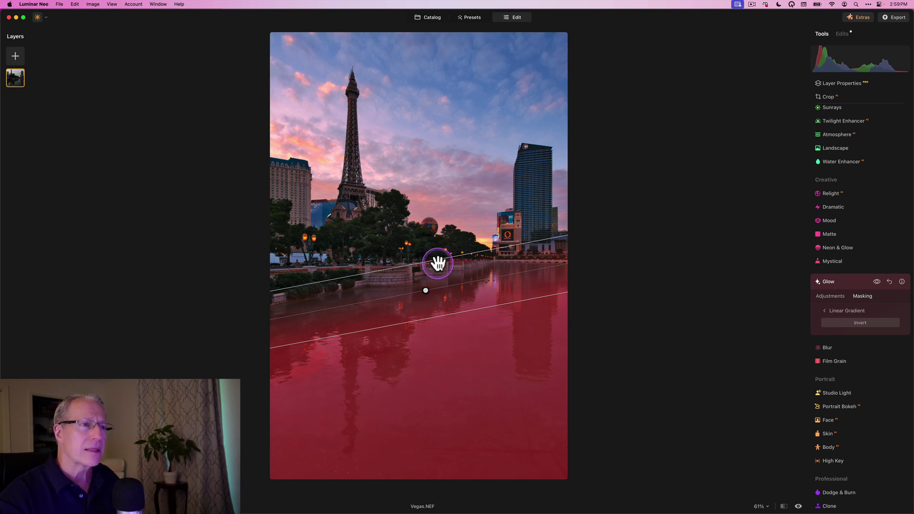
pyautogui.moveTo(437, 261)
pyautogui.mouseDown()
pyautogui.moveTo(429, 184)
pyautogui.moveTo(457, 292)
pyautogui.moveTo(447, 260)
pyautogui.mouseUp()
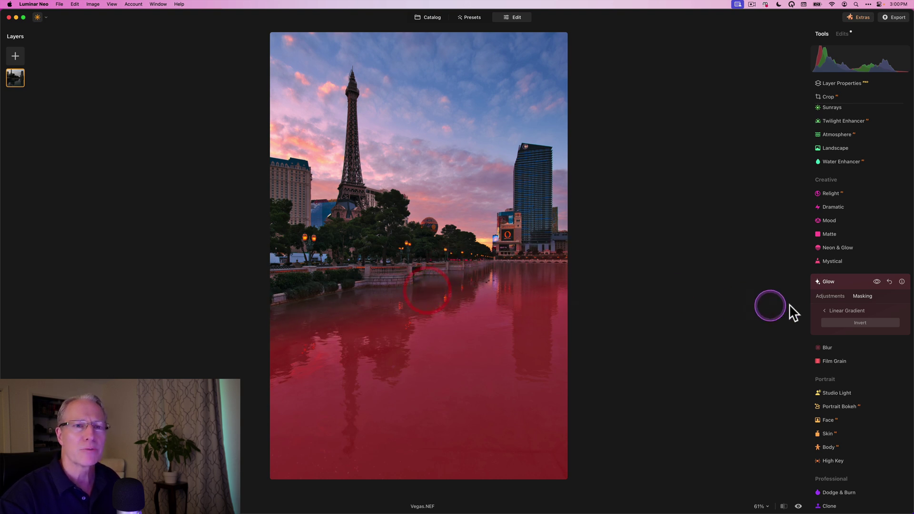
pyautogui.click(832, 296)
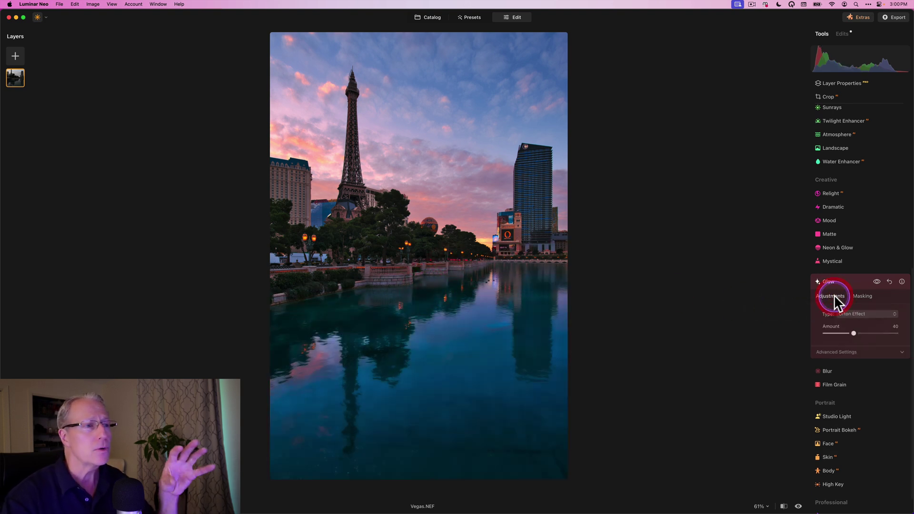
pyautogui.click(876, 281)
pyautogui.click(875, 281)
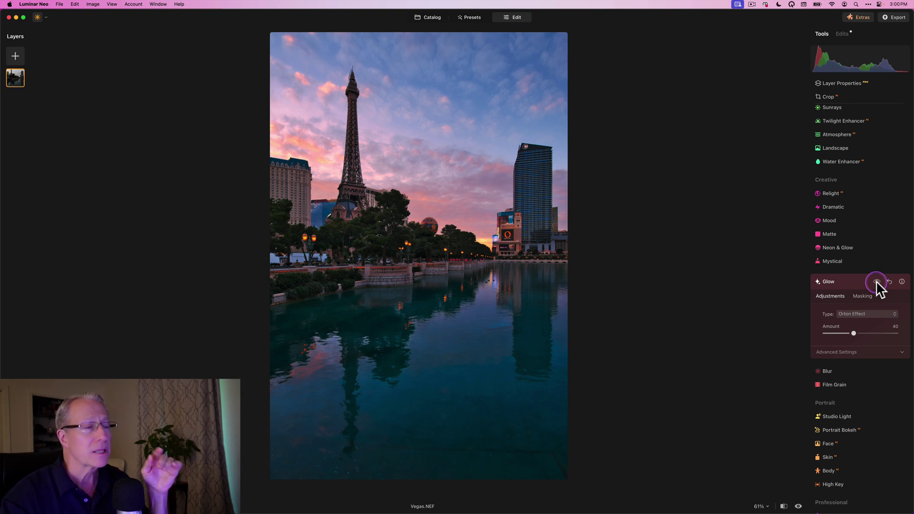
pyautogui.click(876, 281)
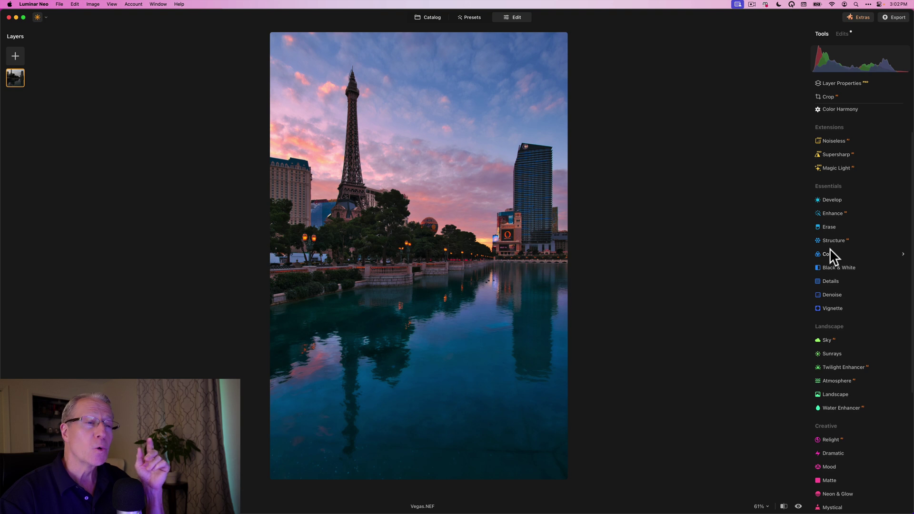
# Give Develop an Object Select mask covering the tall hotel tower on the right.
pyautogui.scroll(1, 829, 249)
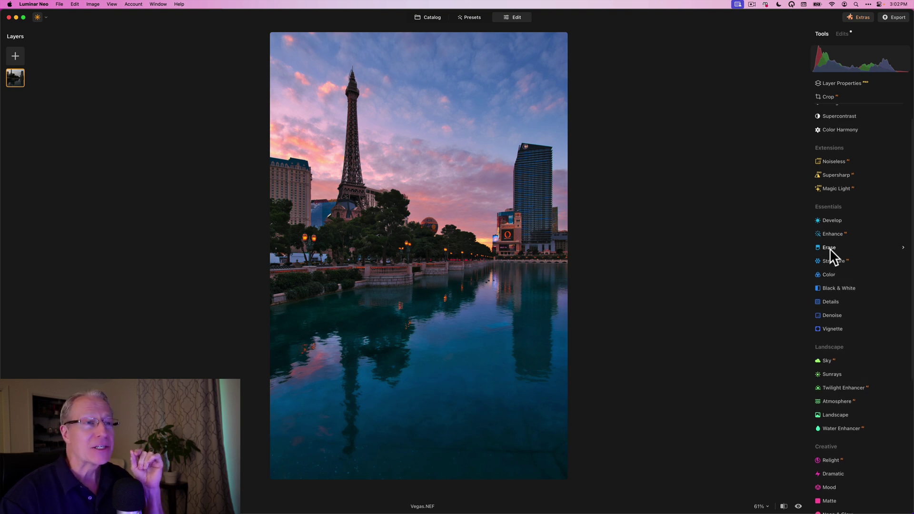
pyautogui.click(835, 222)
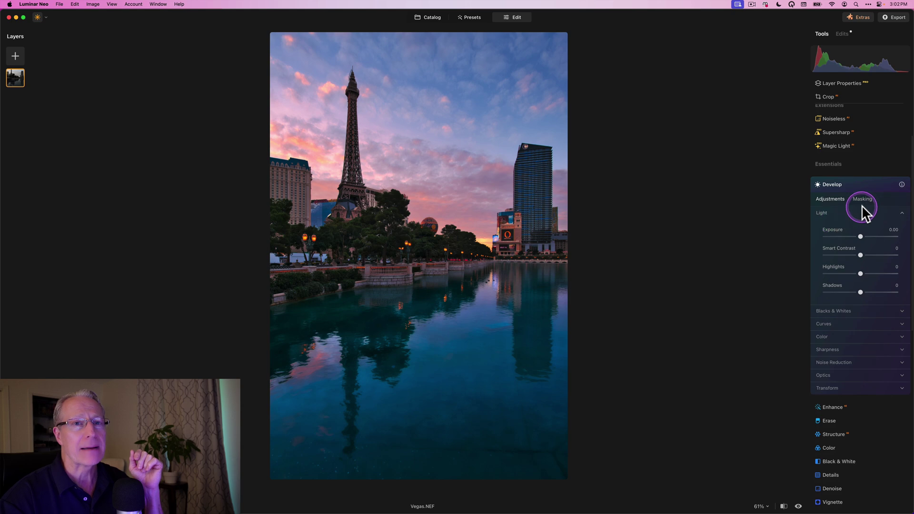
pyautogui.click(864, 199)
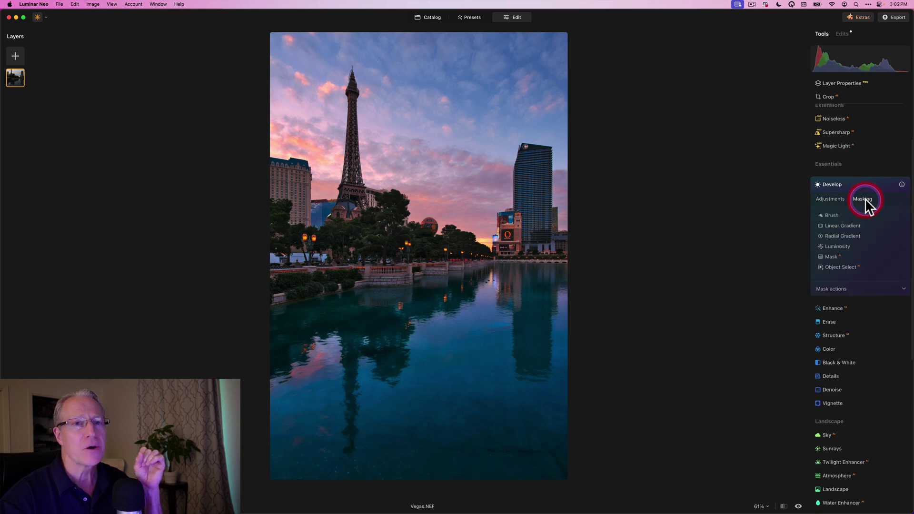
pyautogui.click(837, 266)
pyautogui.click(529, 186)
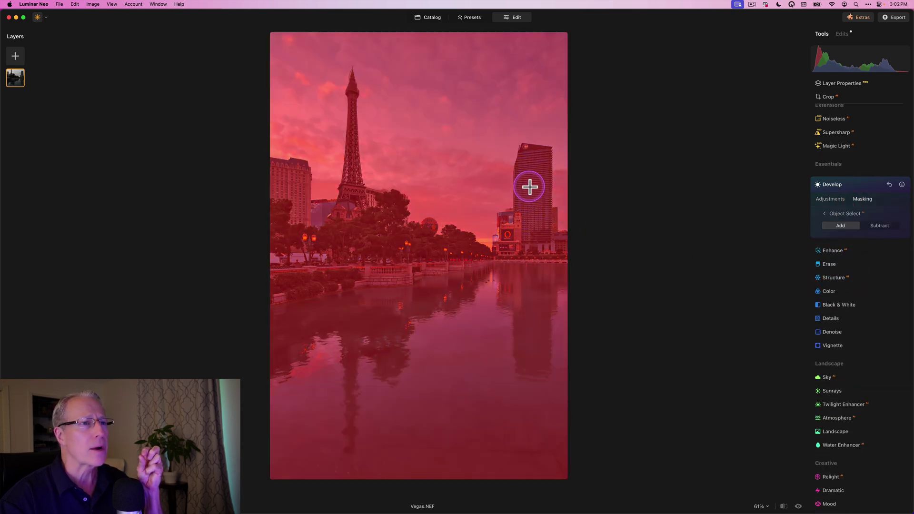
pyautogui.click(531, 187)
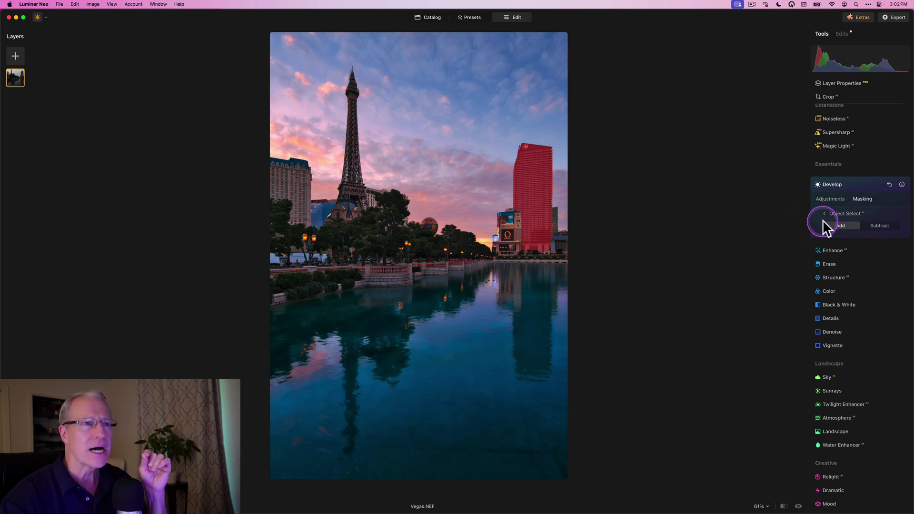
# Brighten the masked tower with Develop Exposure 0.30 and compare before and after.
pyautogui.click(832, 199)
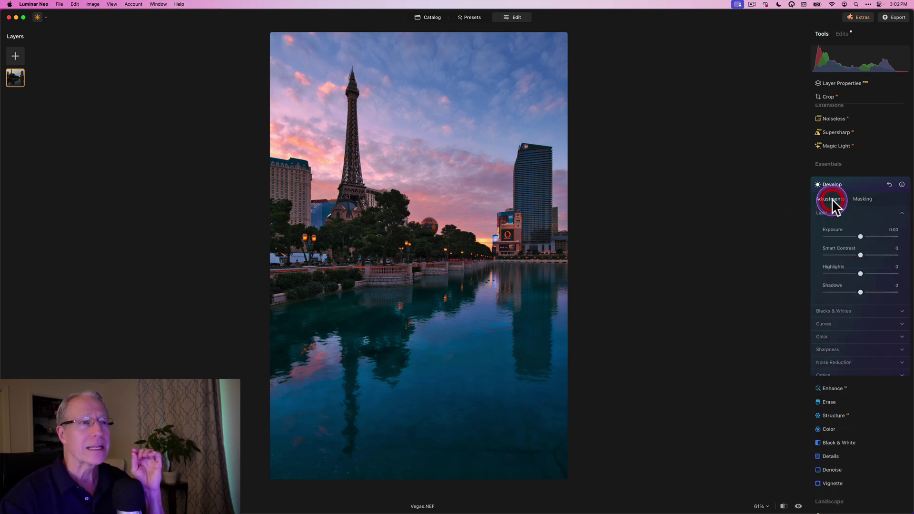
pyautogui.moveTo(860, 237); pyautogui.dragTo(863, 236)
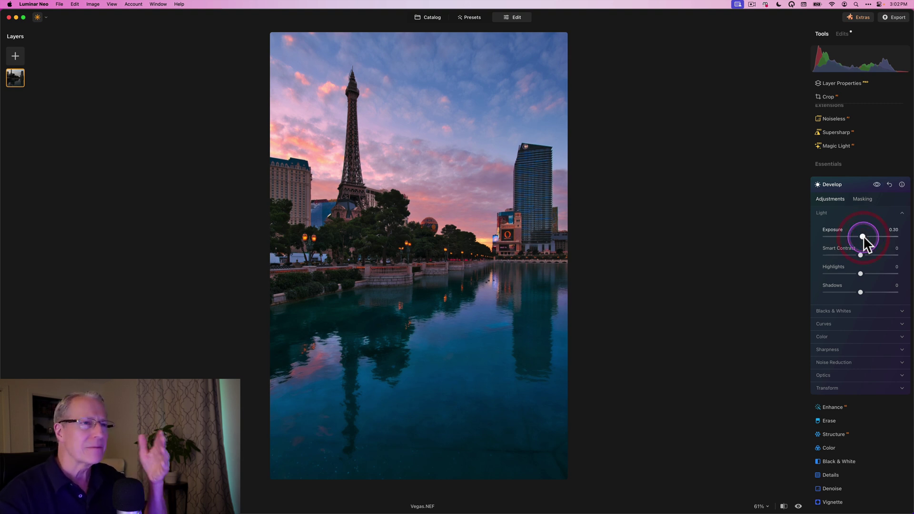
pyautogui.click(875, 184)
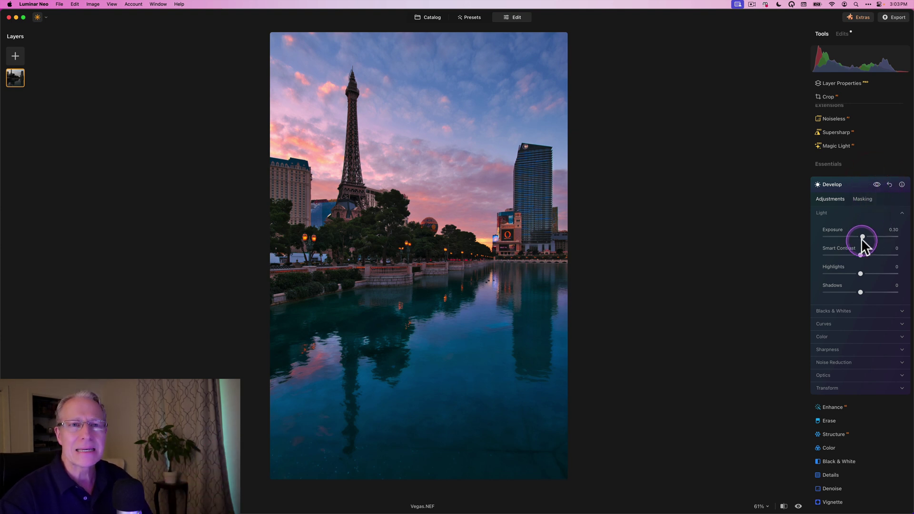
pyautogui.click(854, 184)
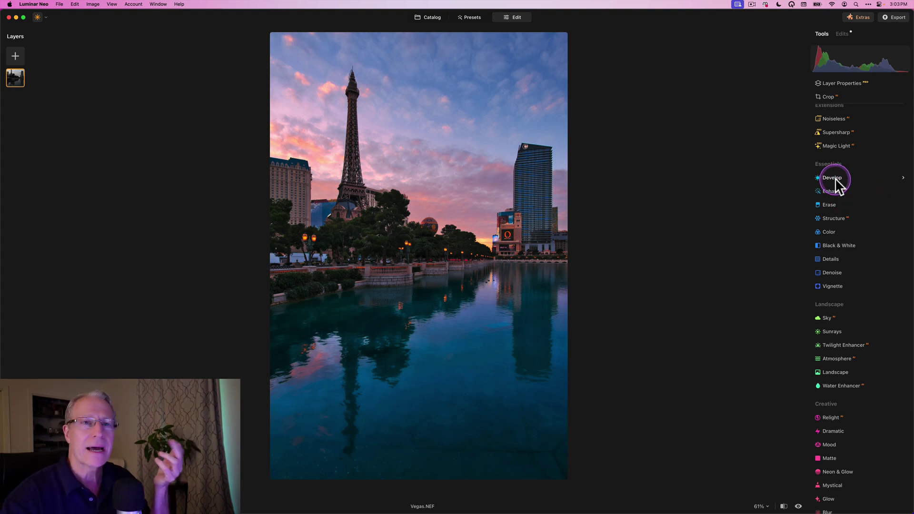
# Add a new Develop adjustment with a Luminosity mask.
pyautogui.click(835, 178)
pyautogui.click(864, 198)
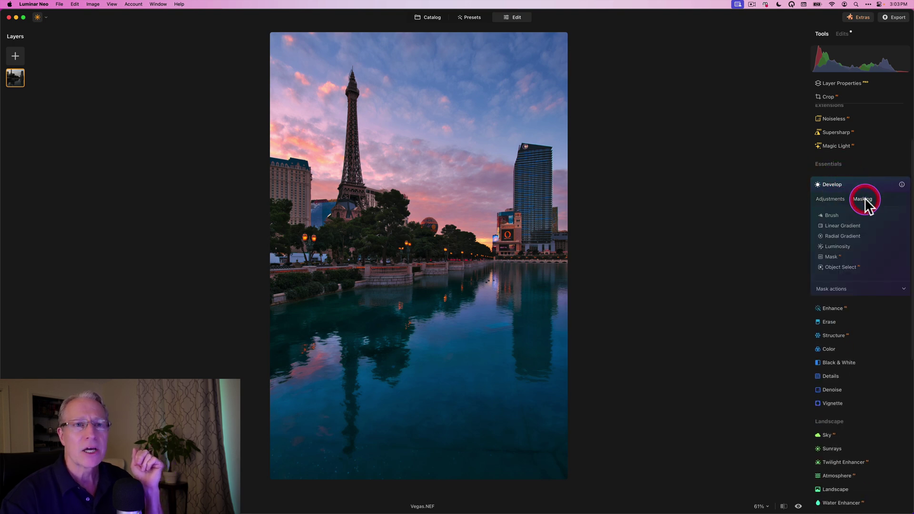
pyautogui.click(846, 234)
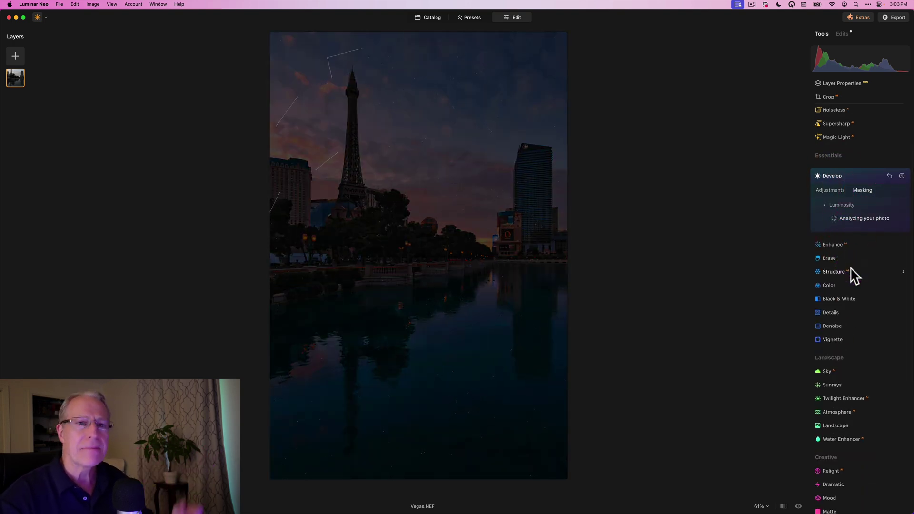
# Narrow the Select Luminance range to a band of darker tones only.
pyautogui.click(861, 238)
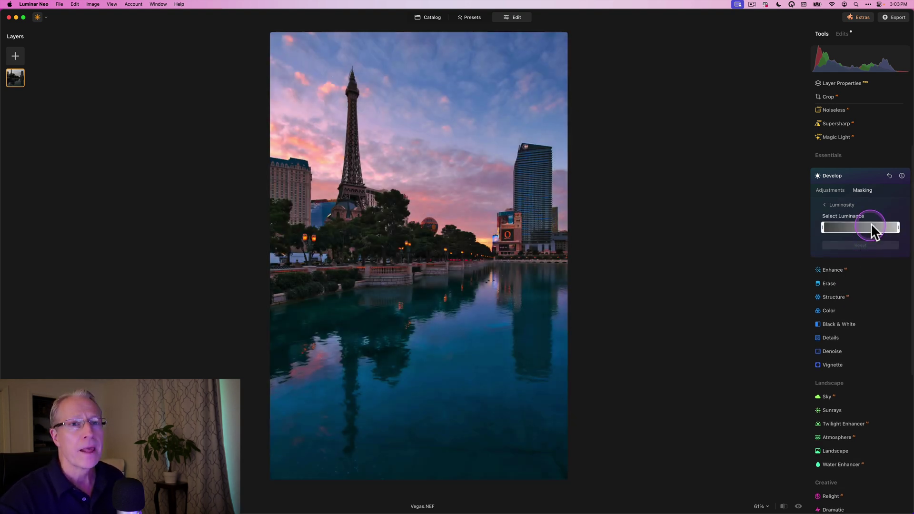
pyautogui.click(898, 228)
pyautogui.moveTo(898, 228); pyautogui.dragTo(849, 233)
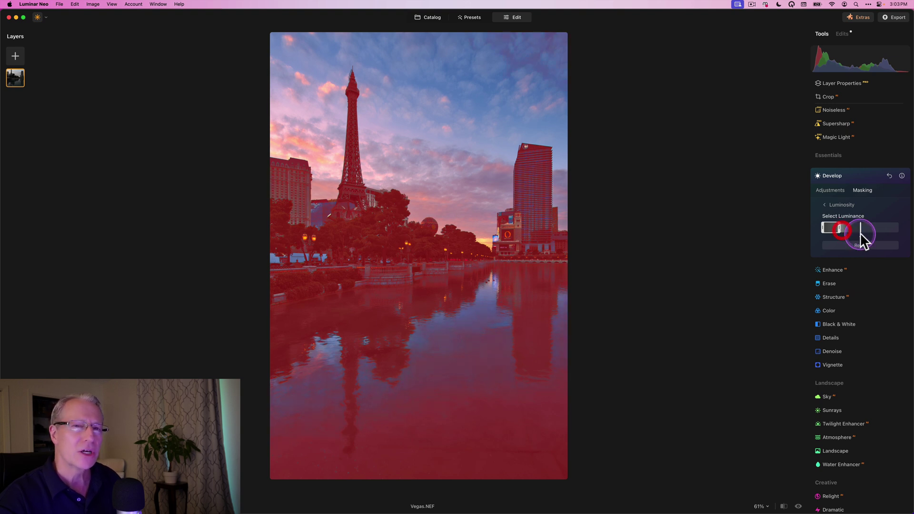
pyautogui.moveTo(833, 225)
pyautogui.mouseDown()
pyautogui.moveTo(859, 225)
pyautogui.moveTo(835, 235)
pyautogui.moveTo(863, 227)
pyautogui.moveTo(851, 226)
pyautogui.moveTo(874, 235)
pyautogui.mouseUp()
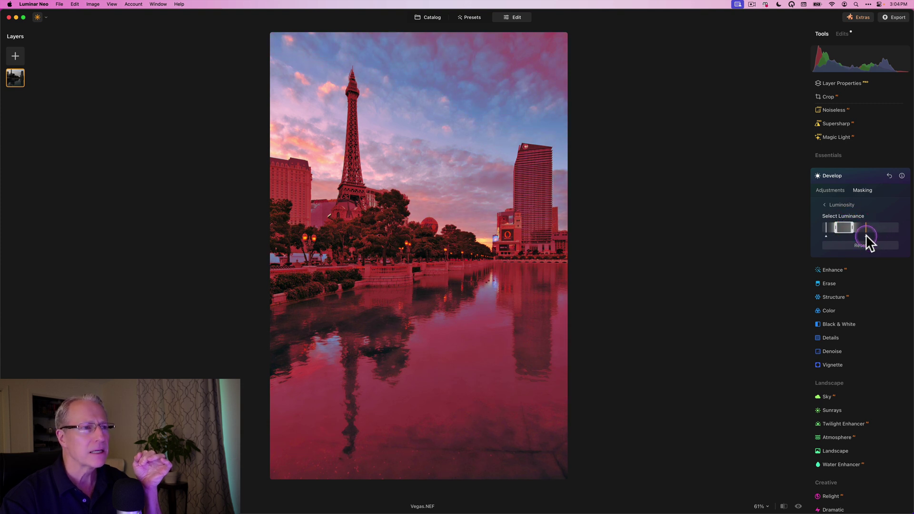
pyautogui.click(855, 235)
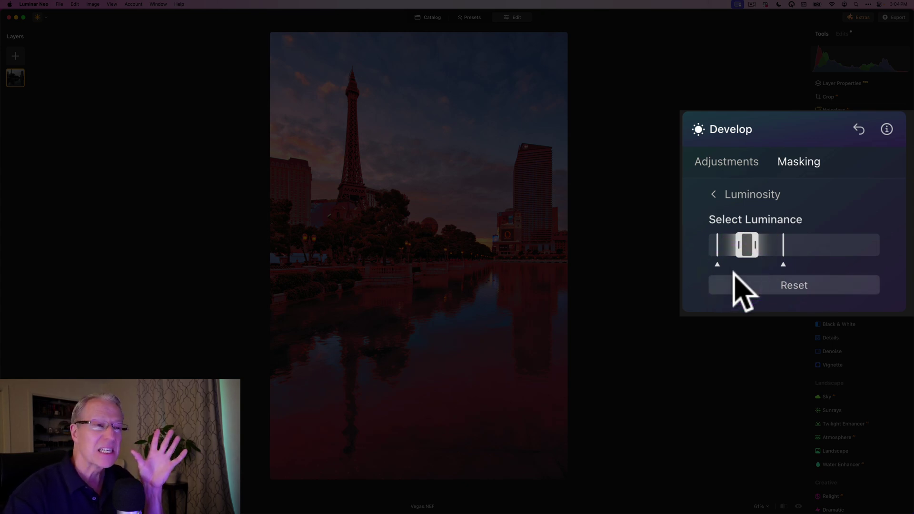
pyautogui.click(846, 223)
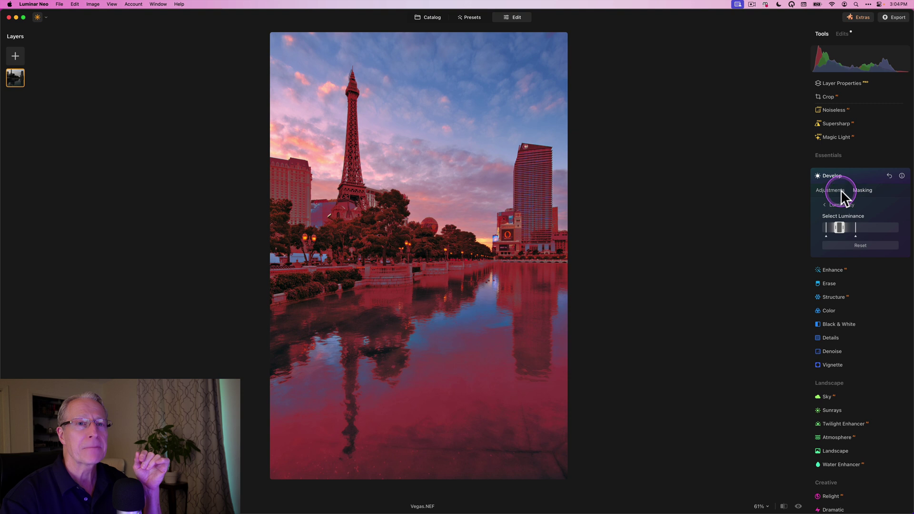
# Lift the darker tones with this Develop adjustment's Exposure at 0.36.
pyautogui.click(841, 190)
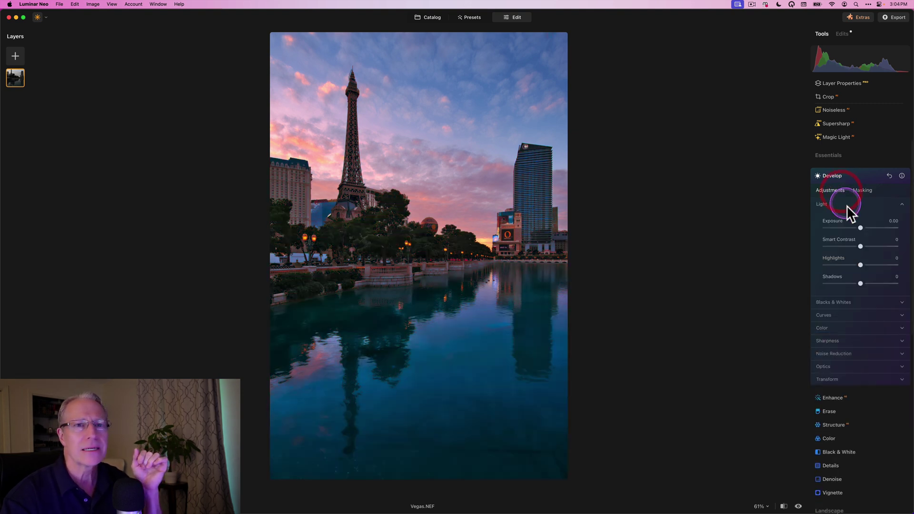
pyautogui.click(858, 222)
pyautogui.moveTo(860, 227); pyautogui.dragTo(863, 226)
# Compare the darker-tone lift with Develop off and on, then collapse Develop.
pyautogui.click(876, 176)
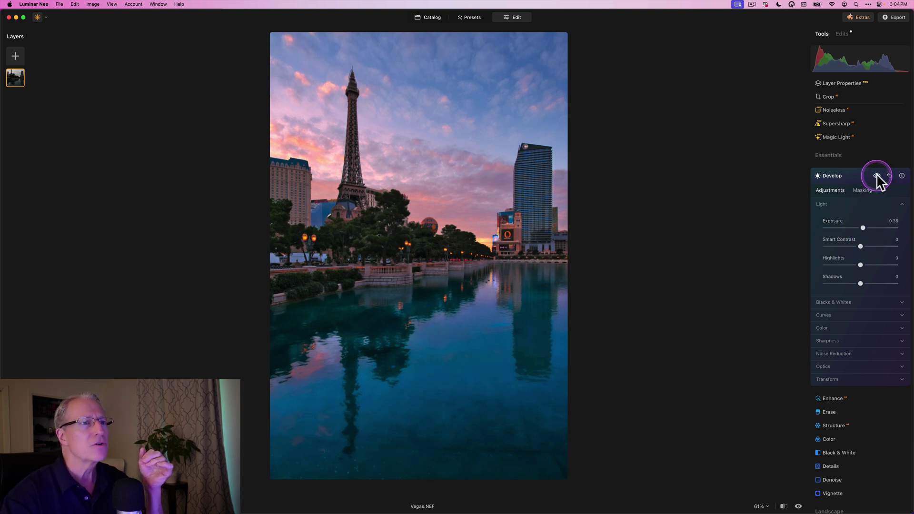
pyautogui.click(877, 176)
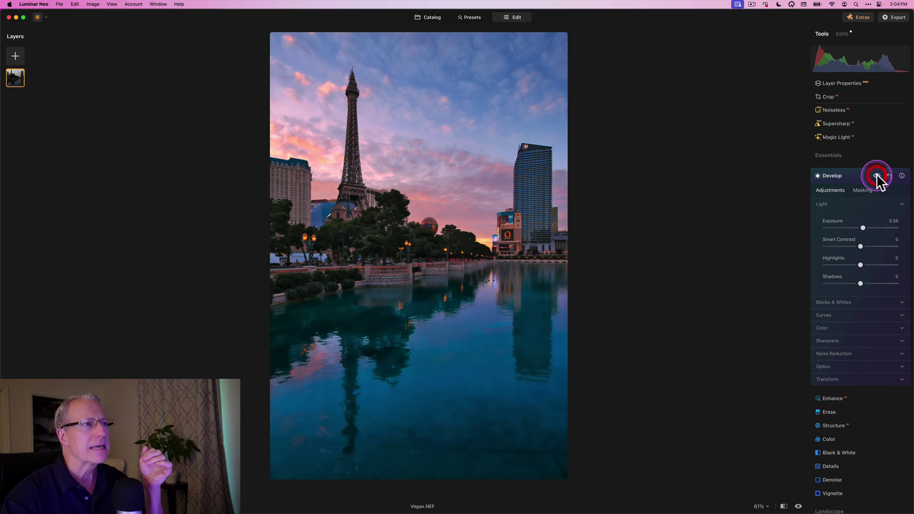
pyautogui.click(876, 176)
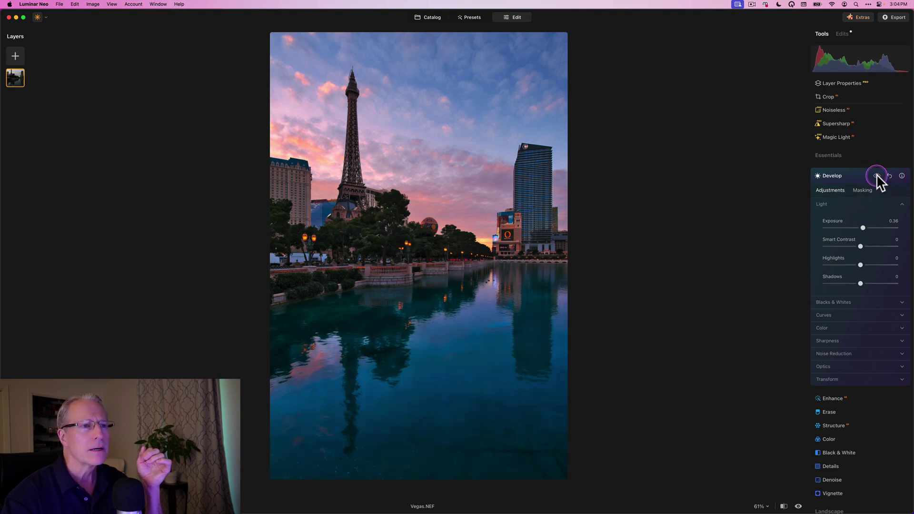
pyautogui.click(876, 176)
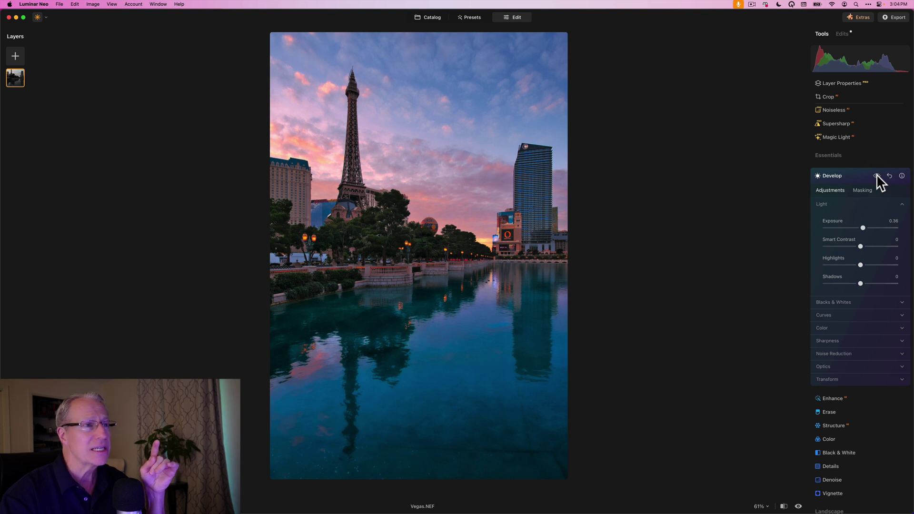
pyautogui.click(876, 174)
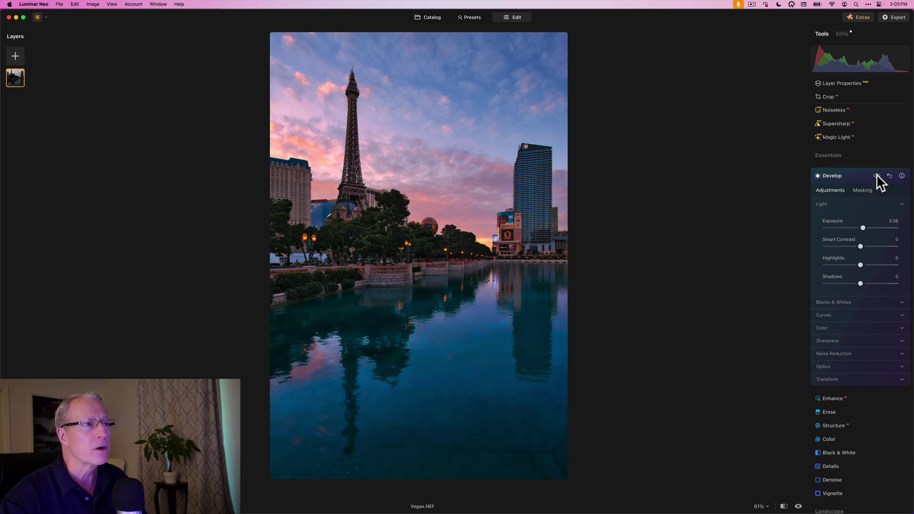
pyautogui.click(870, 176)
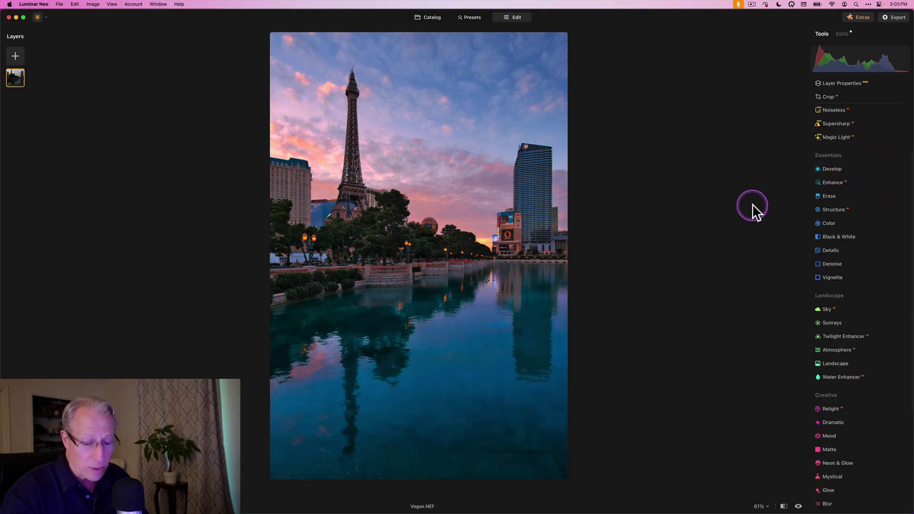
pyautogui.press('\\')
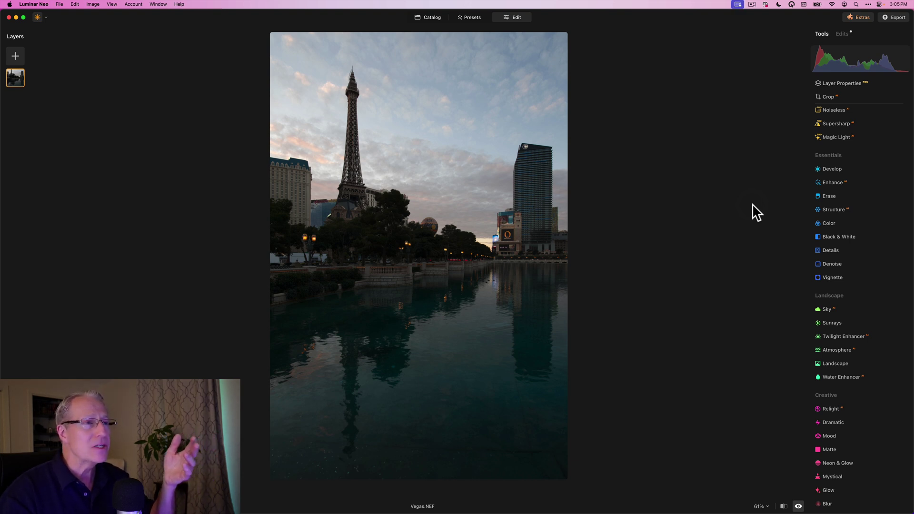
pyautogui.press('\\')
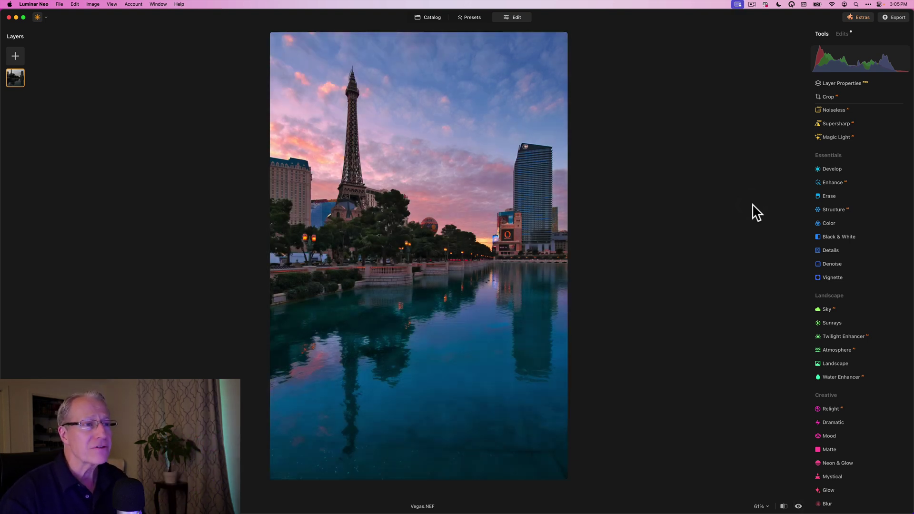